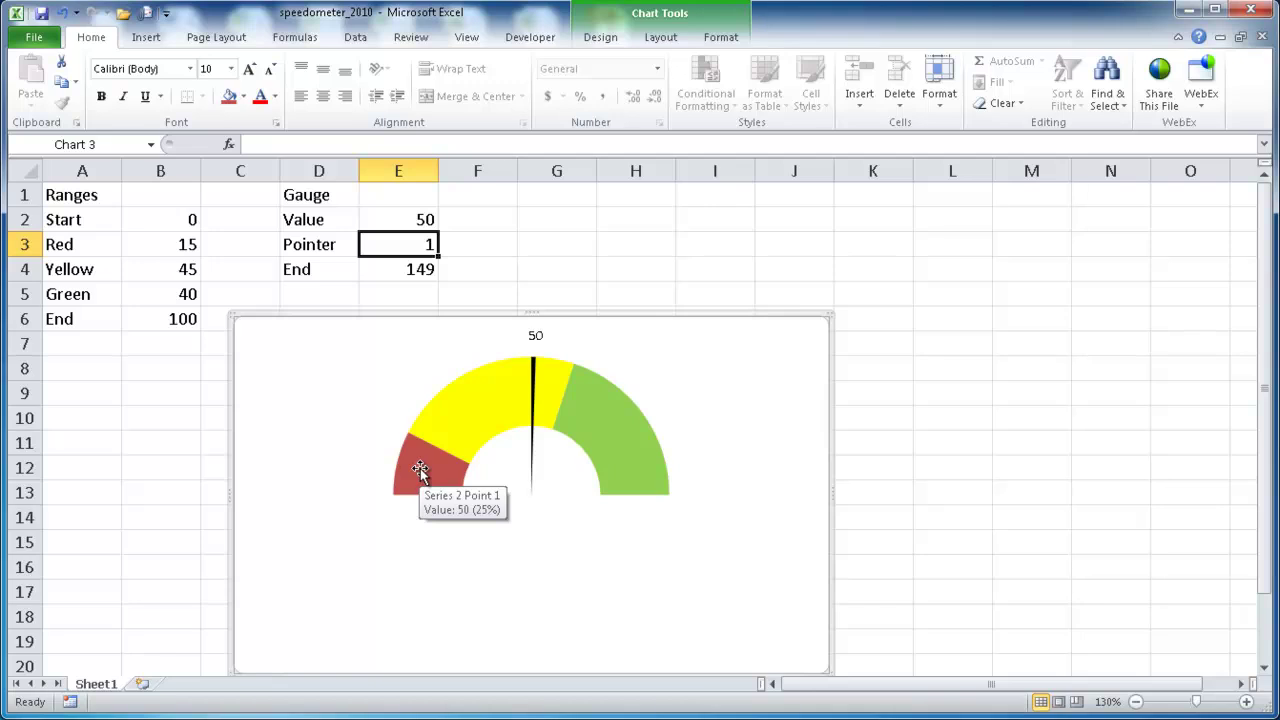
# Check the Red (B3) and End (B6) range values, then delete the finished gauge chart.
pyautogui.click(166, 243)
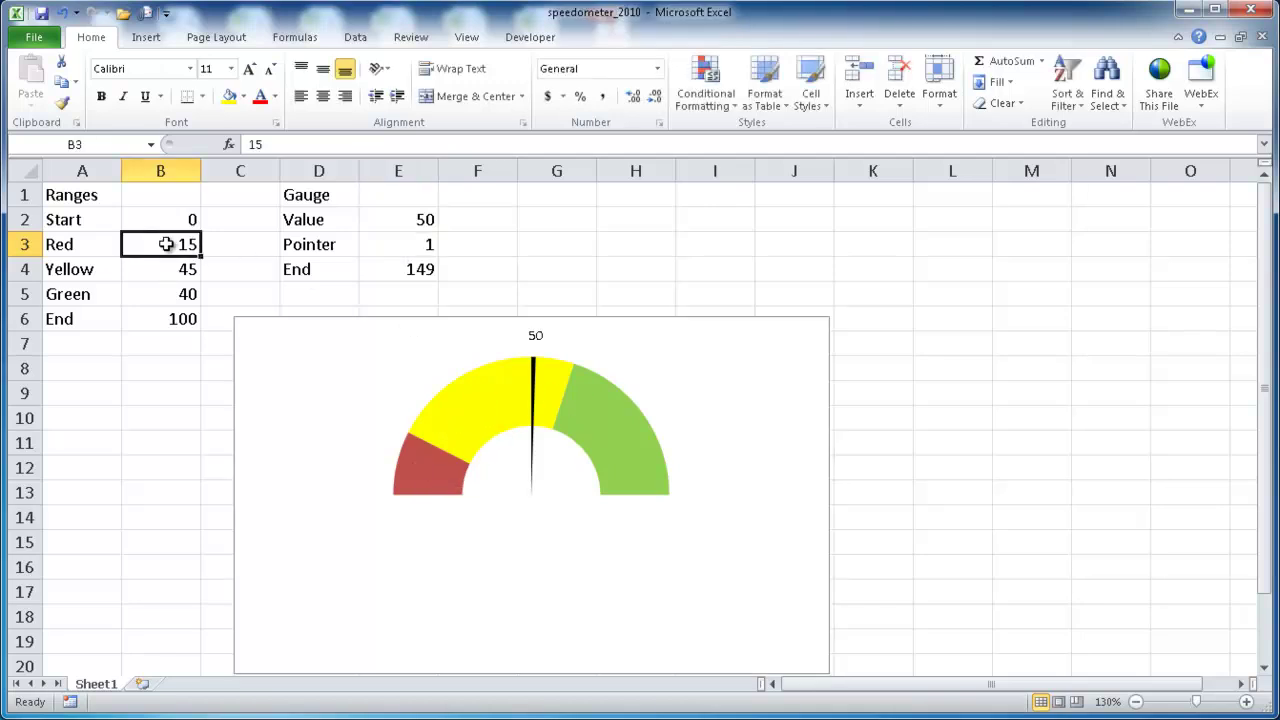
pyautogui.click(157, 319)
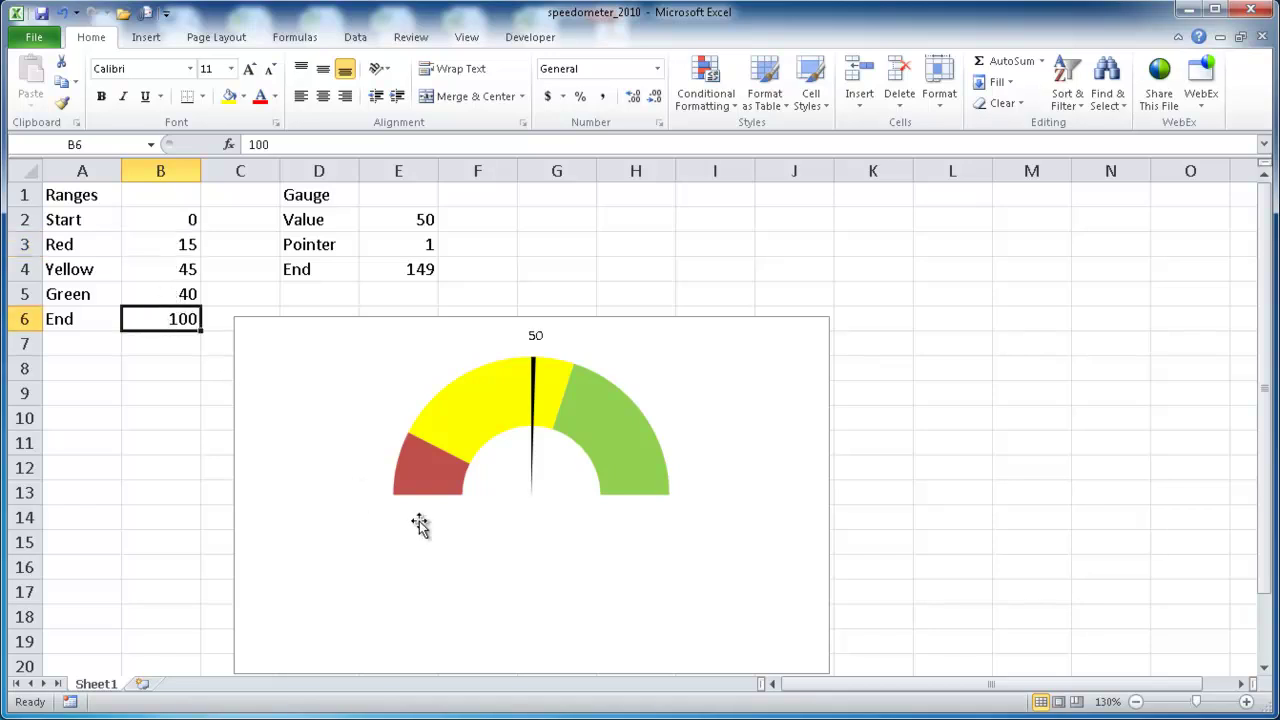
pyautogui.moveTo(600, 543)
pyautogui.moveTo(416, 489)
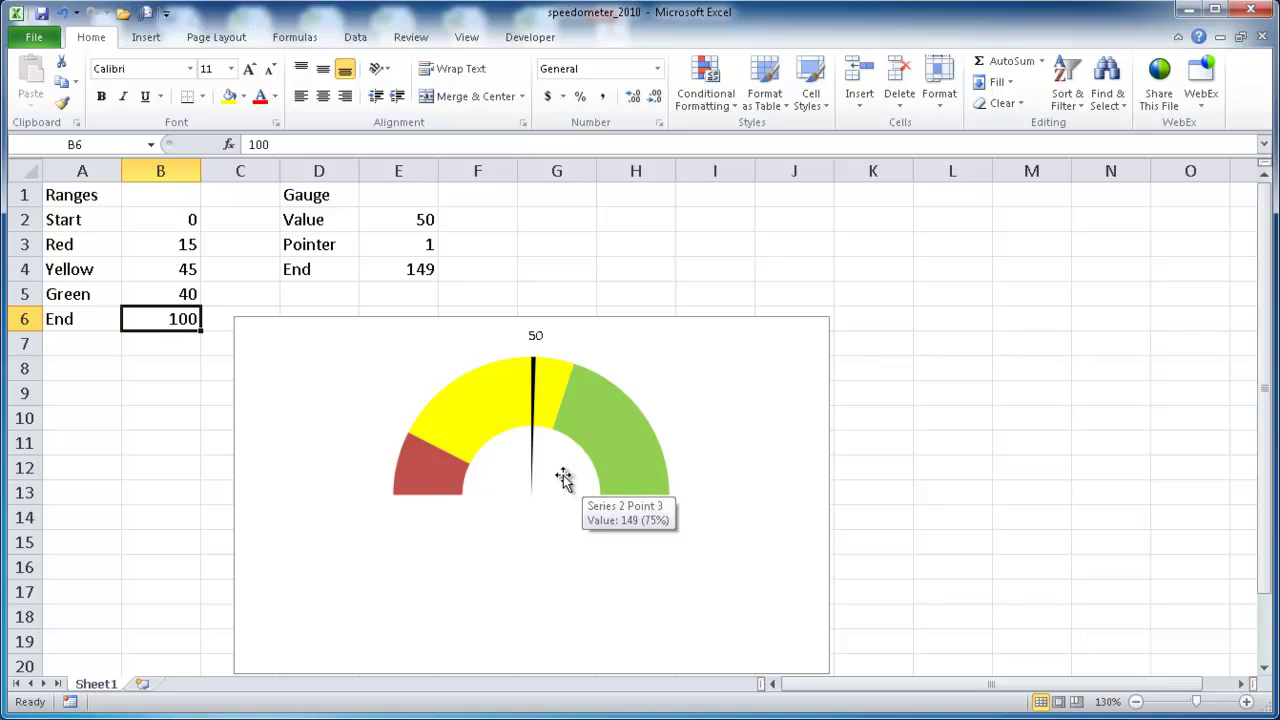
pyautogui.click(414, 322)
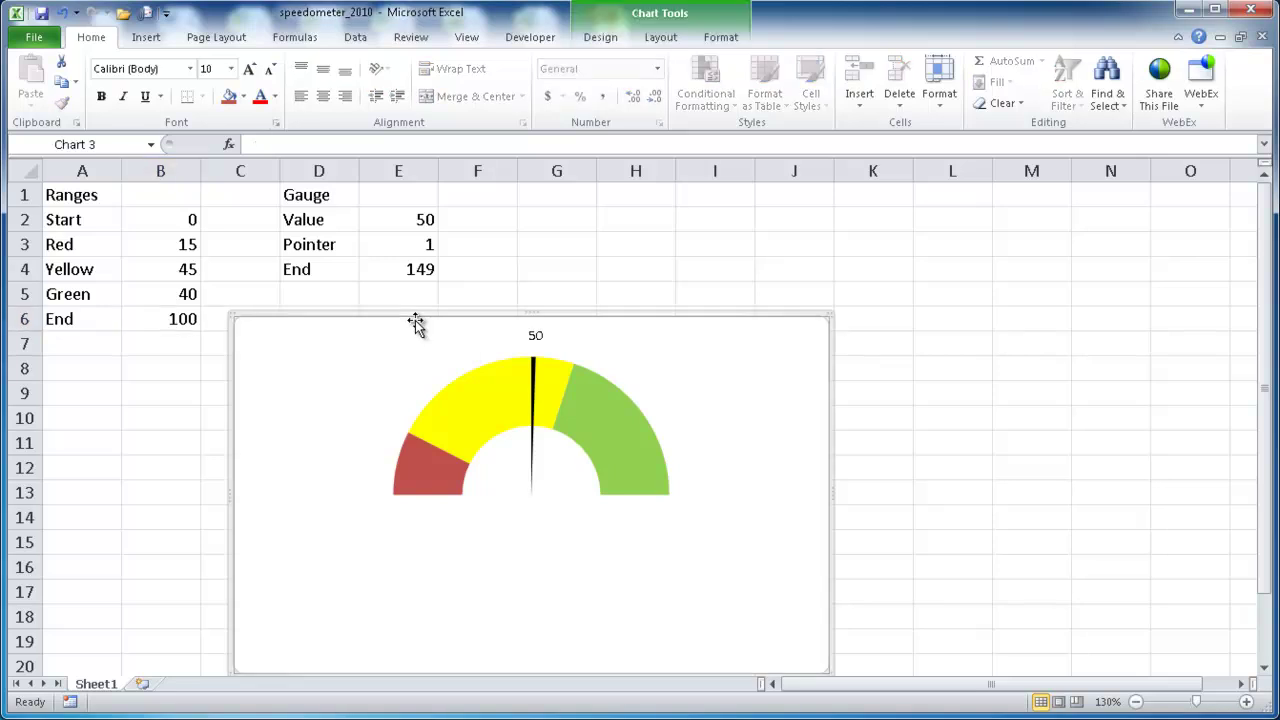
pyautogui.press('Delete')
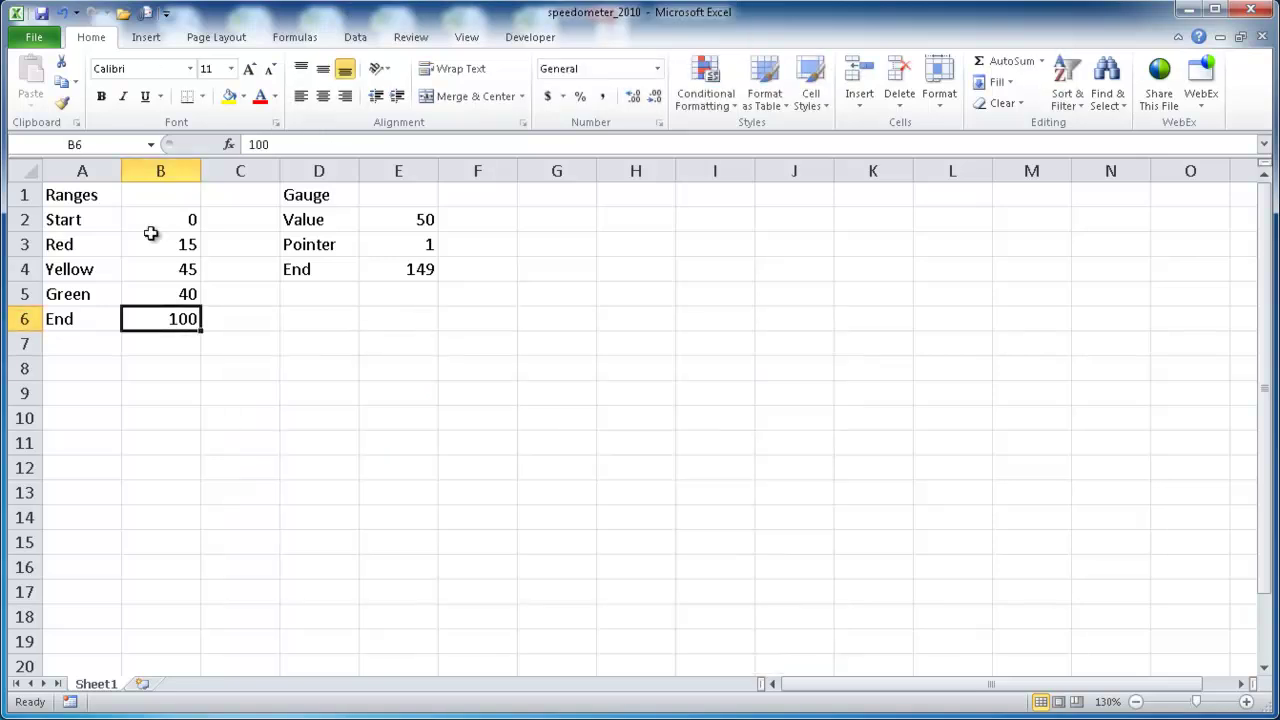
# Insert a doughnut chart from B2:B6, move it below the data, and select its series.
pyautogui.moveTo(162, 223); pyautogui.dragTo(163, 312)
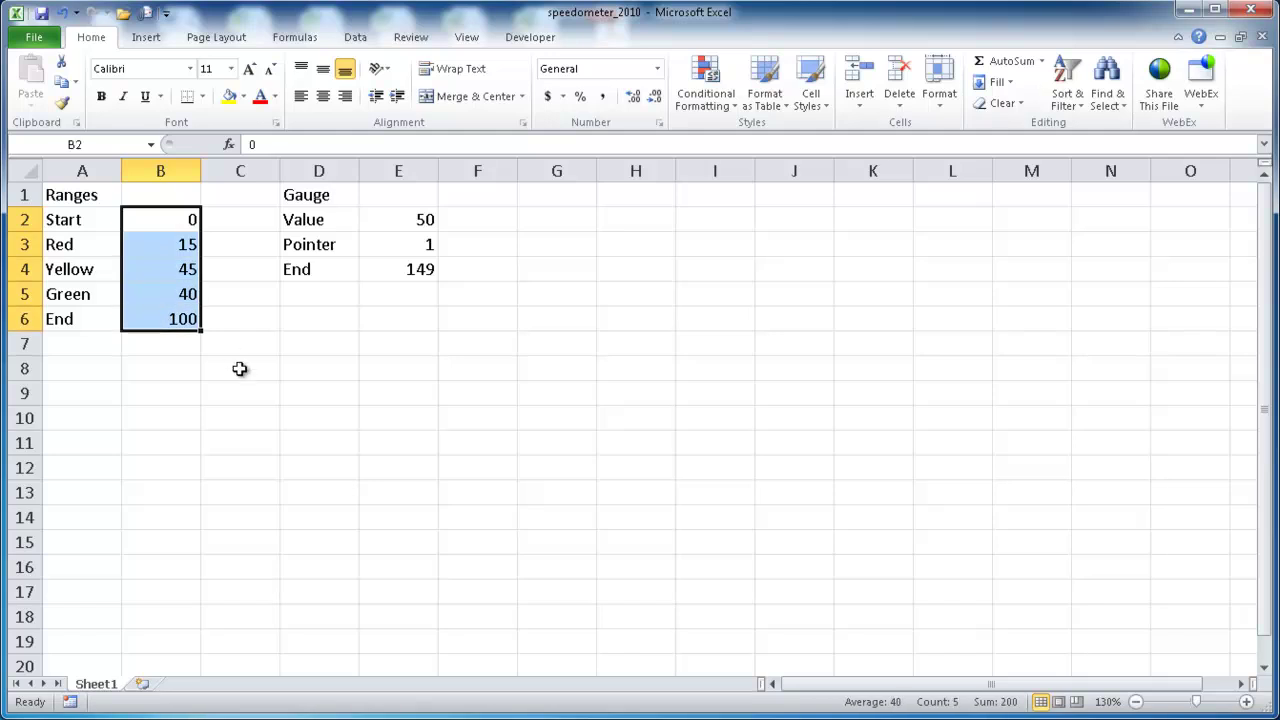
pyautogui.click(146, 38)
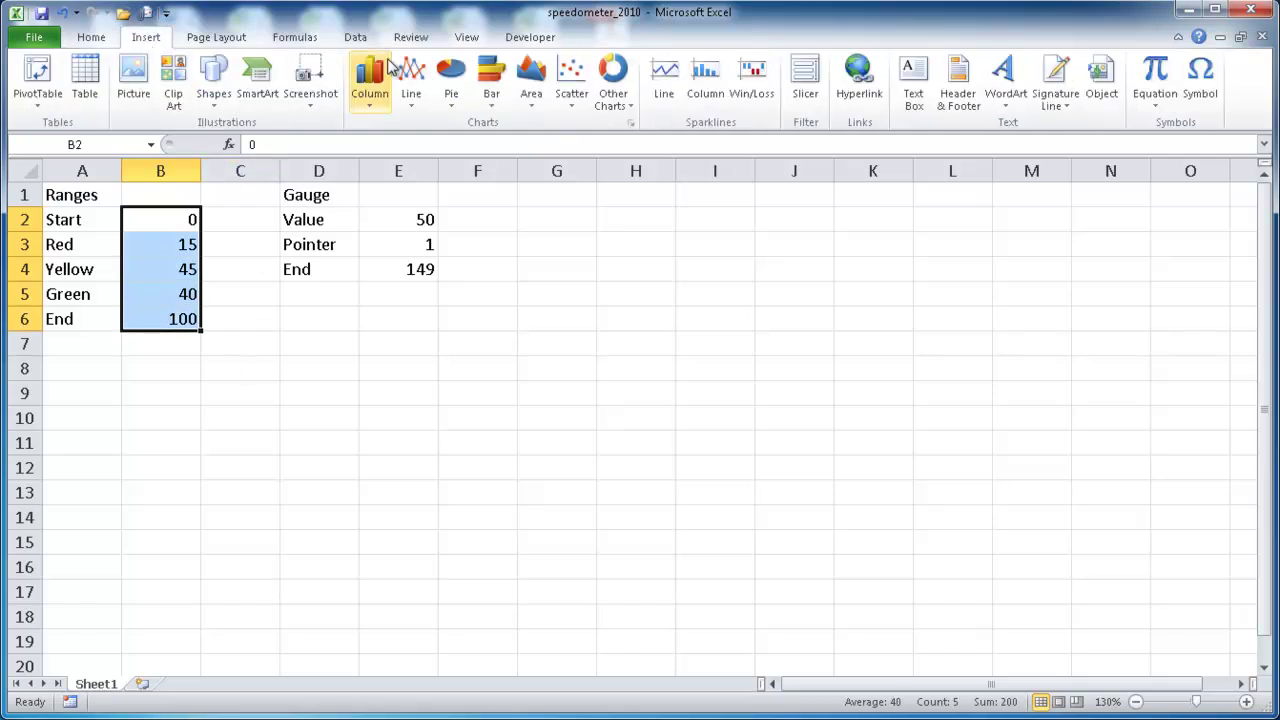
pyautogui.click(613, 100)
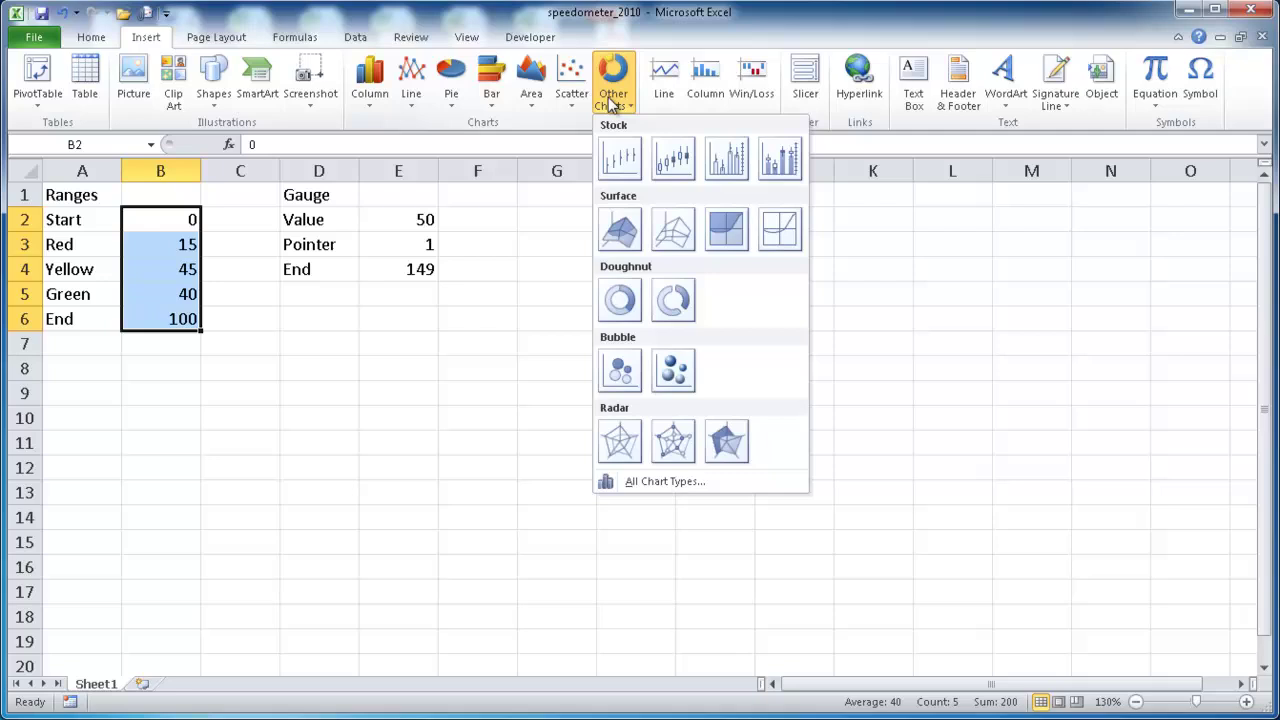
pyautogui.click(617, 297)
pyautogui.moveTo(570, 265); pyautogui.dragTo(447, 313)
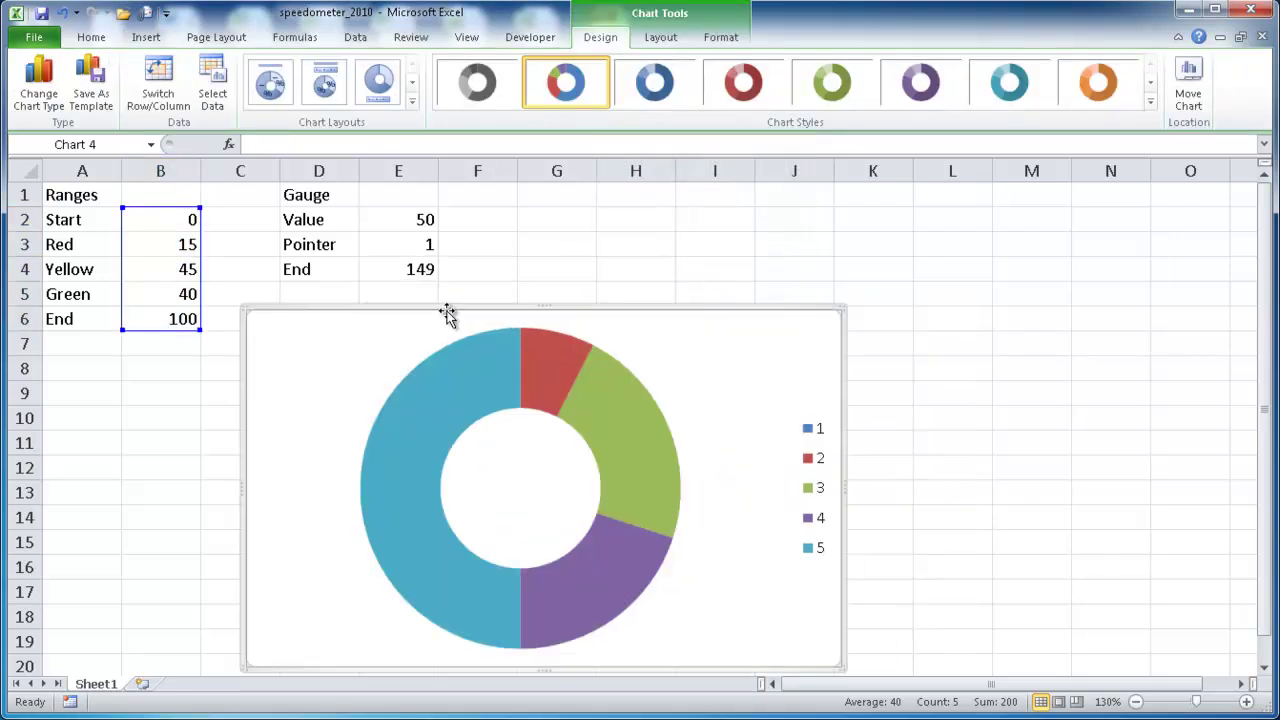
pyautogui.click(432, 392)
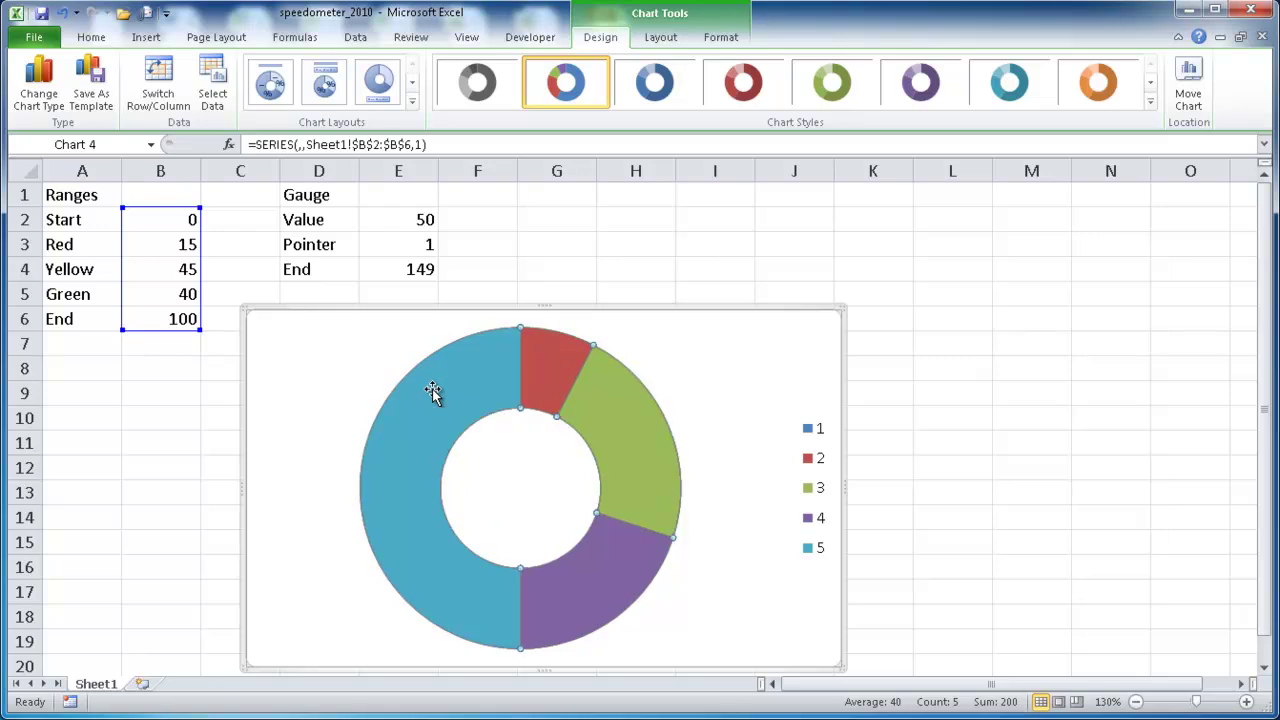
# Set the doughnut series' Angle of first slice to 270 in Format Data Series.
pyautogui.moveTo(490, 375)
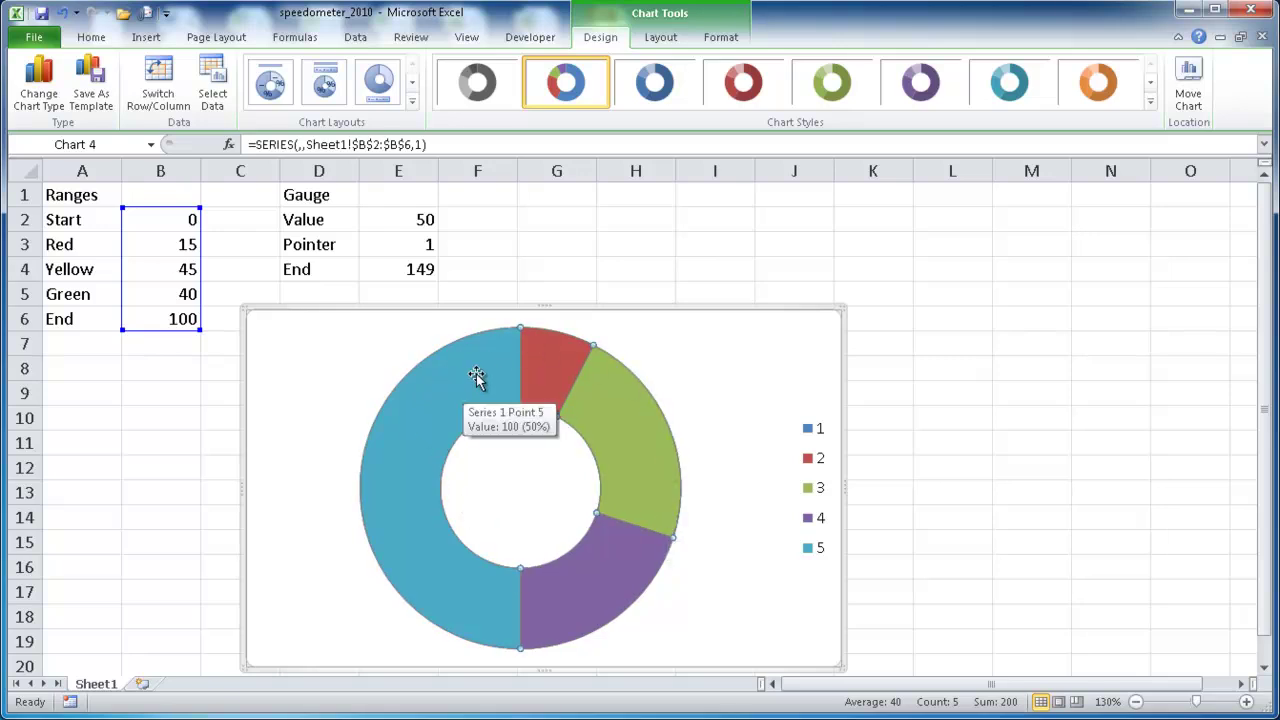
pyautogui.rightClick(393, 478)
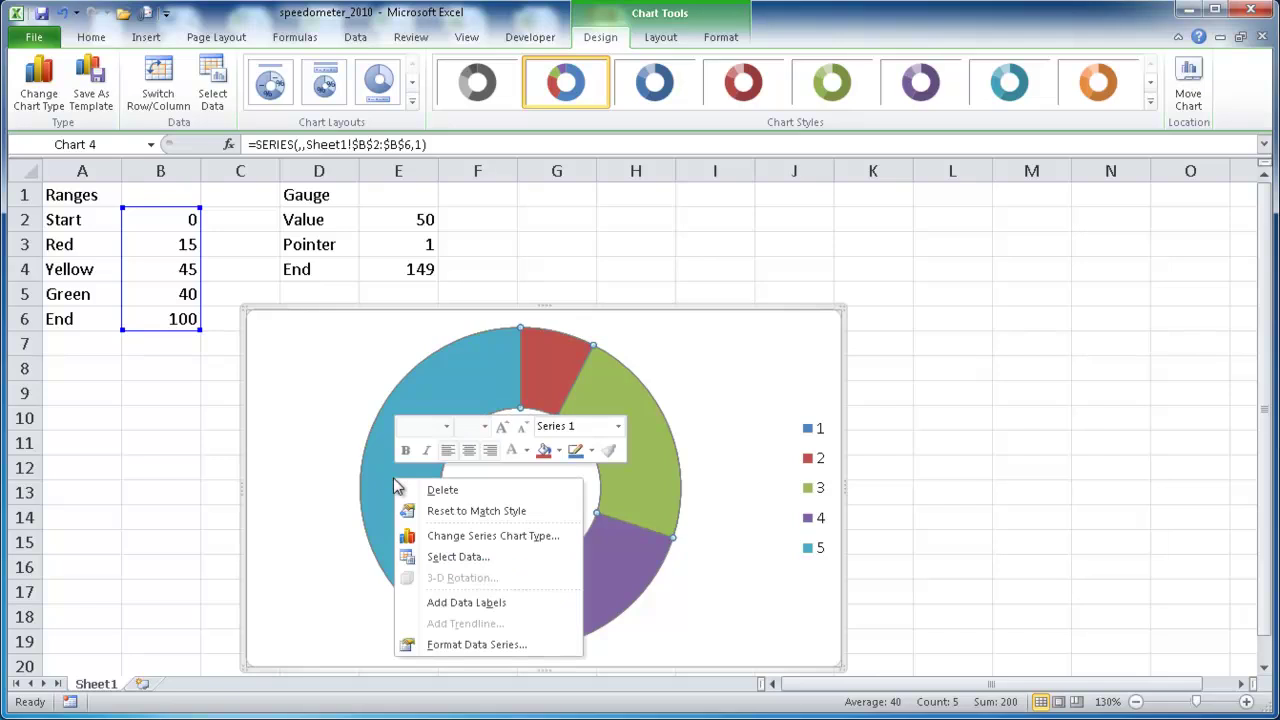
pyautogui.click(483, 643)
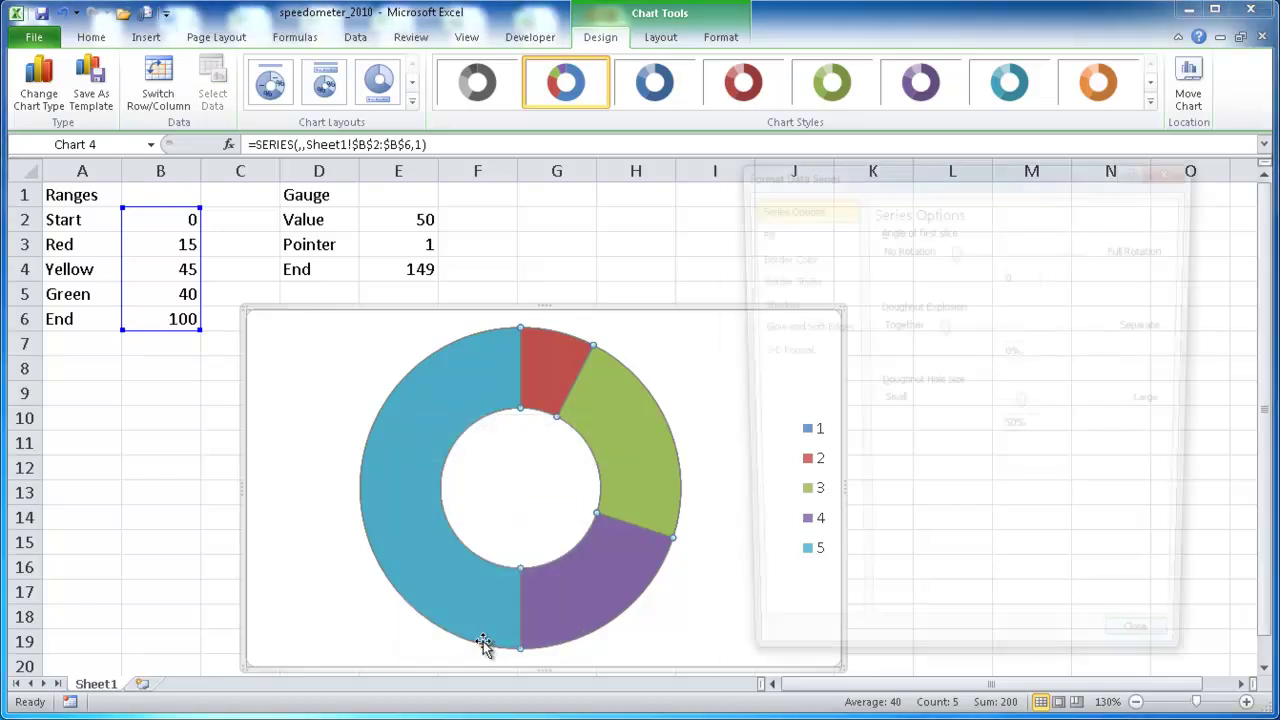
pyautogui.doubleClick(1013, 275)
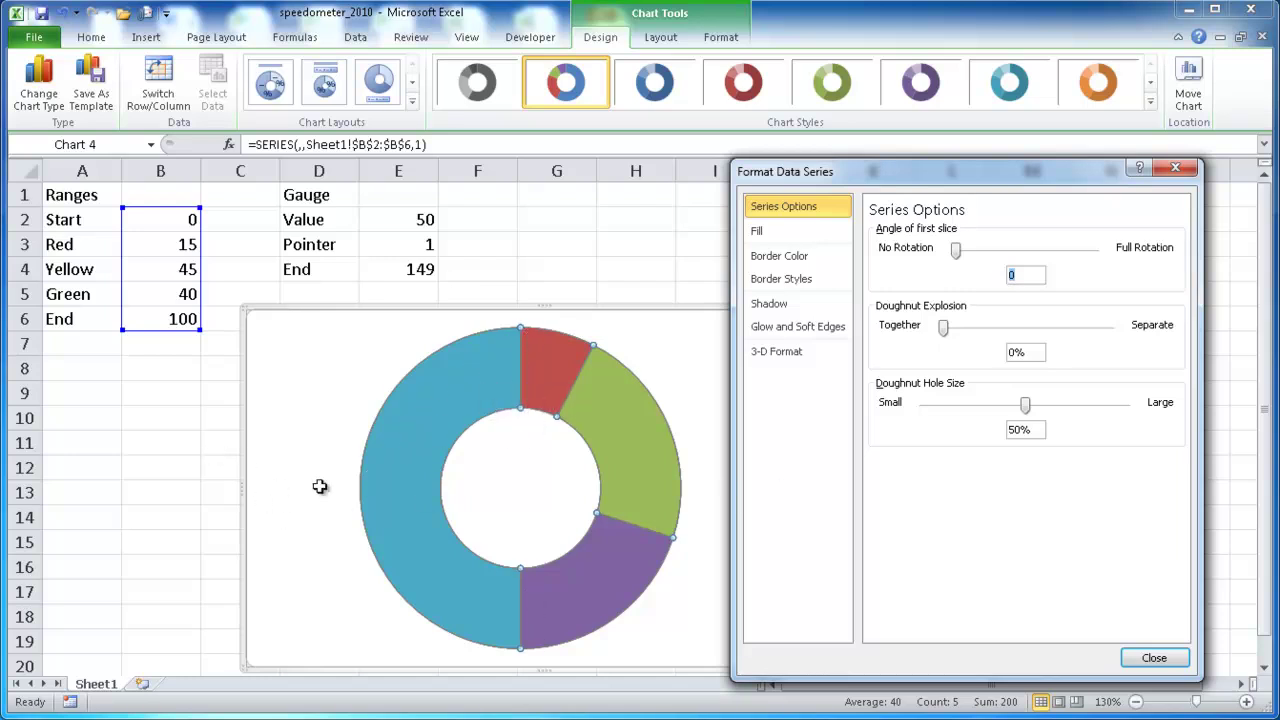
pyautogui.write('270')
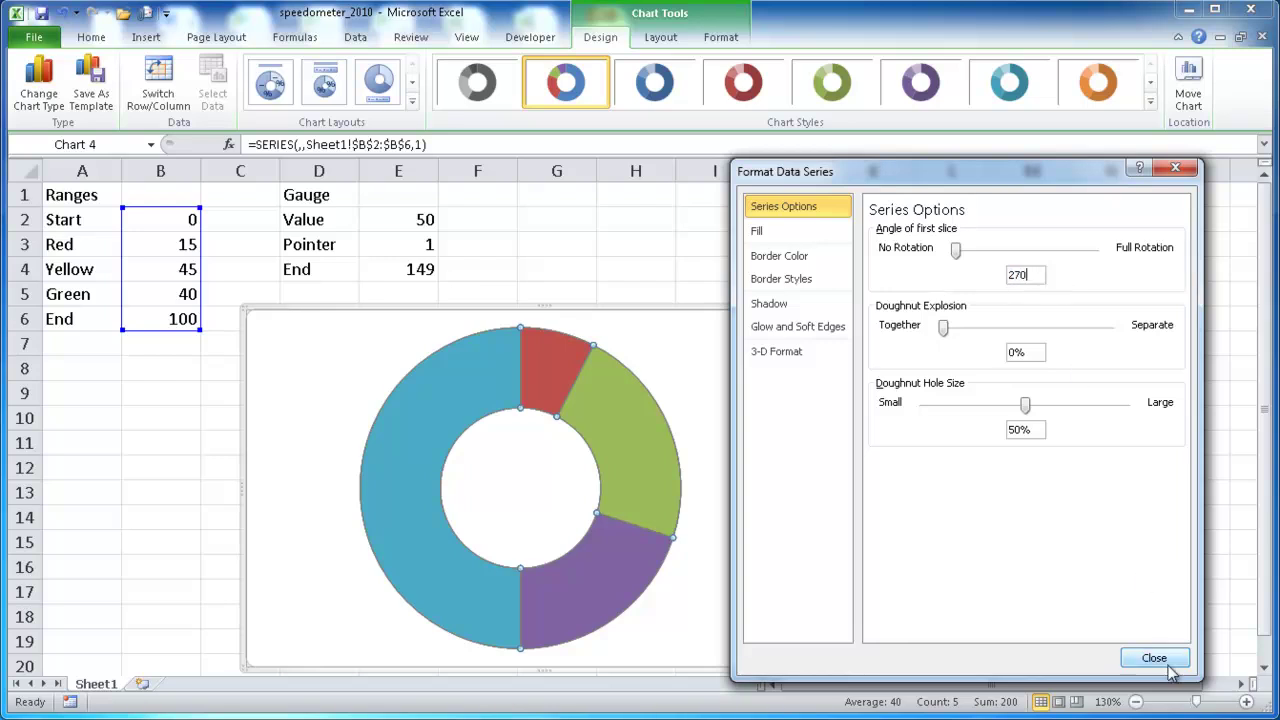
pyautogui.click(784, 231)
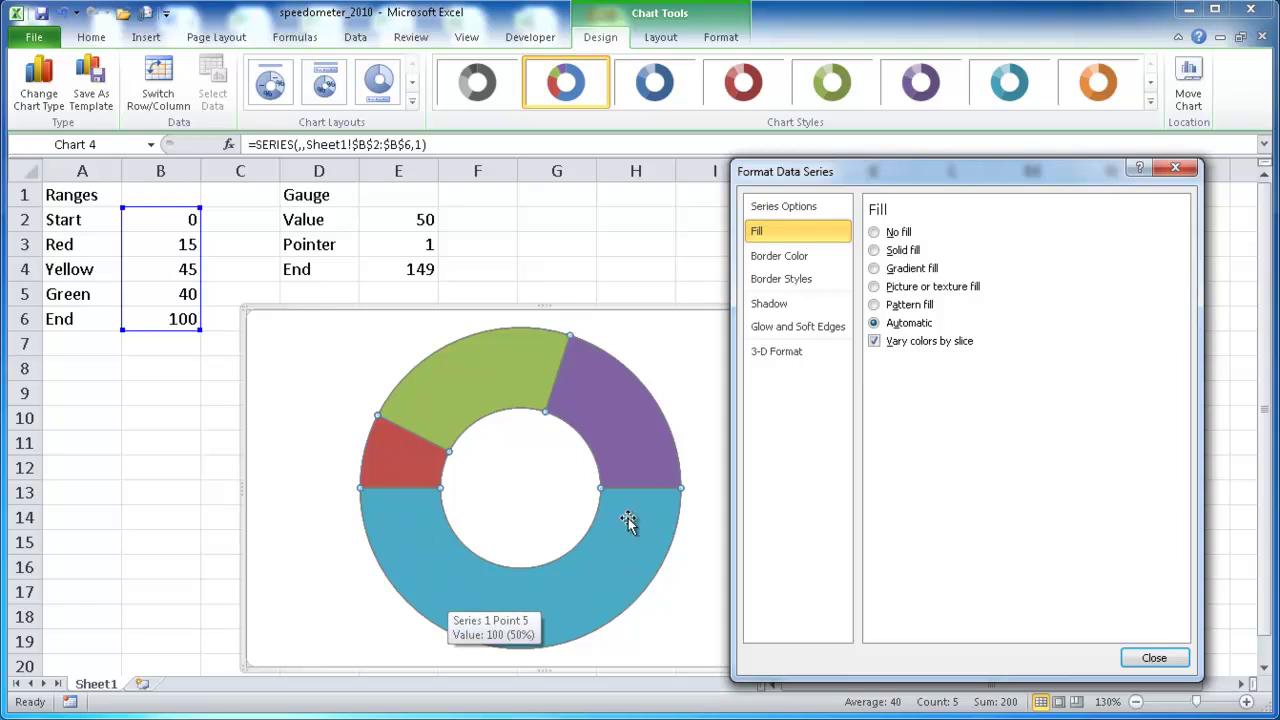
# Give the bottom blue End slice No fill.
pyautogui.click(427, 560)
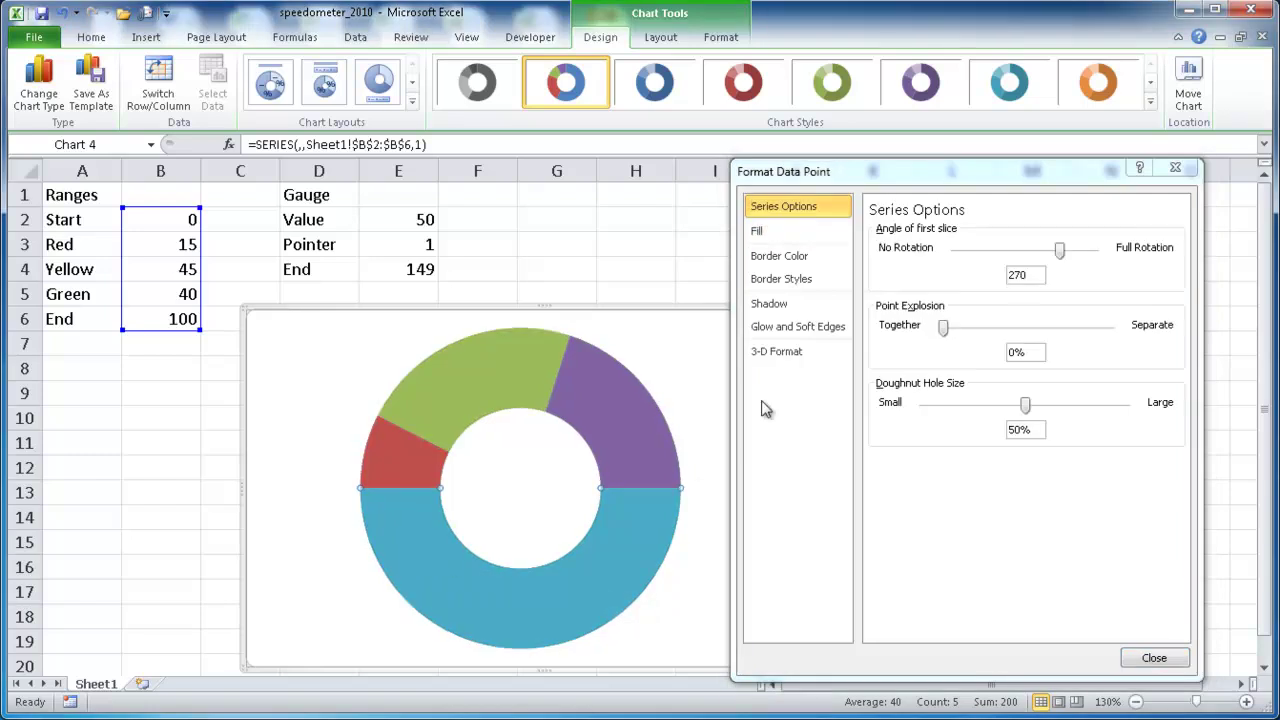
pyautogui.click(768, 232)
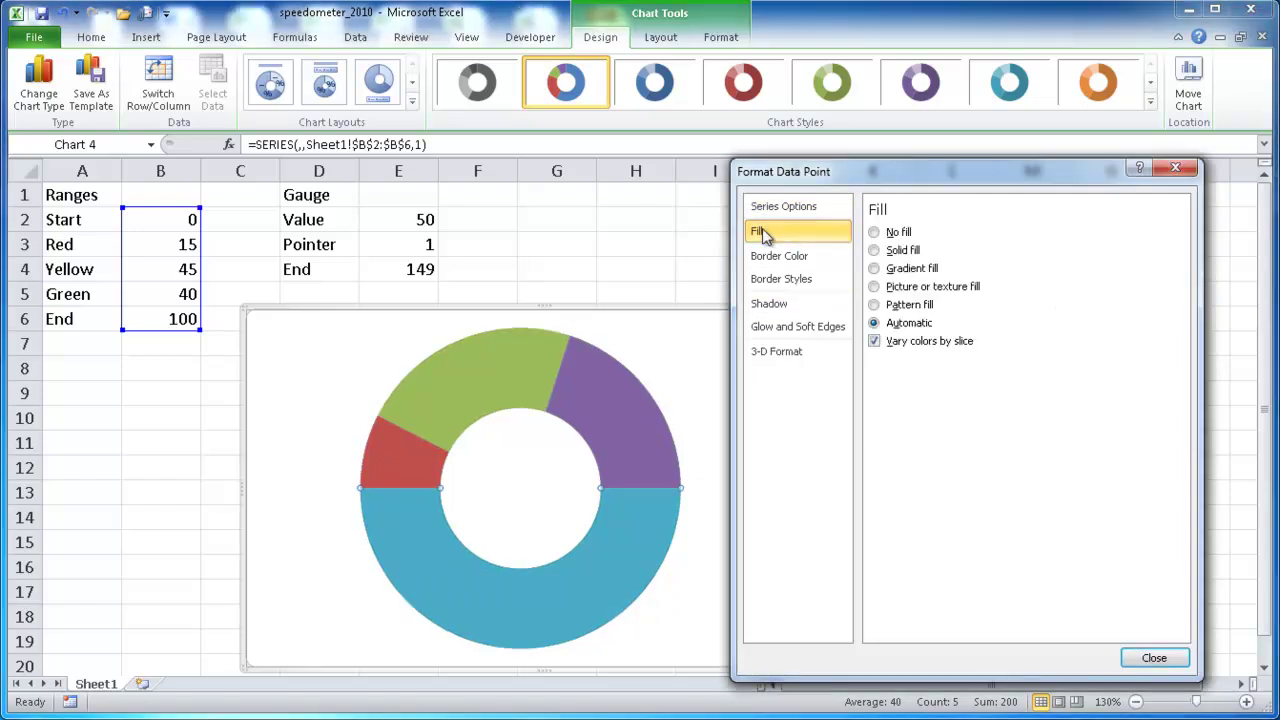
pyautogui.click(876, 232)
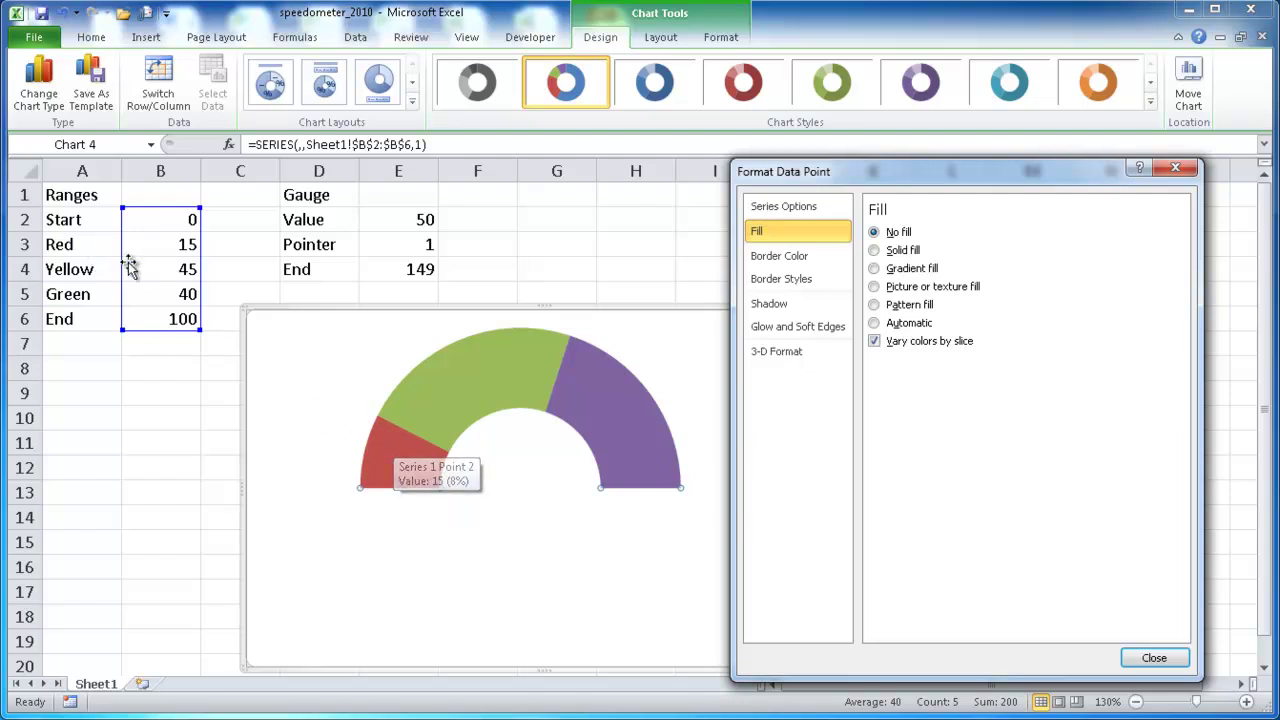
# Recolour the green slice with a solid yellow fill.
pyautogui.click(451, 384)
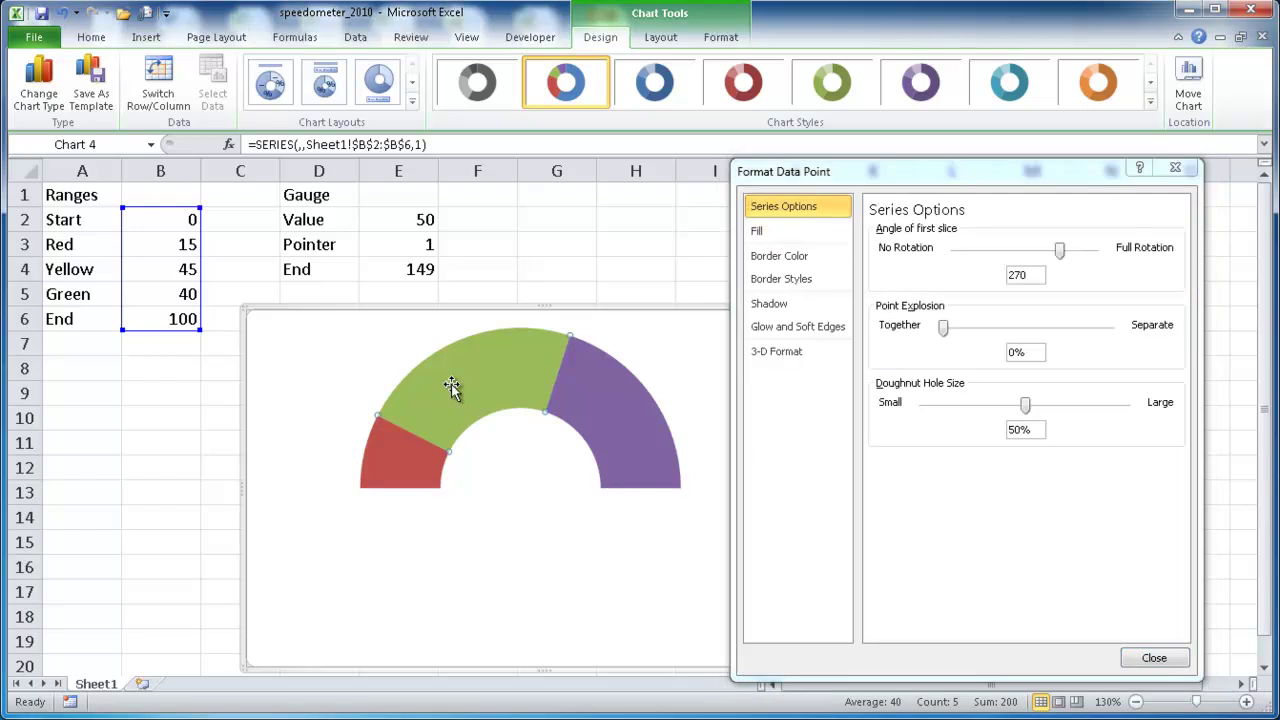
pyautogui.click(757, 234)
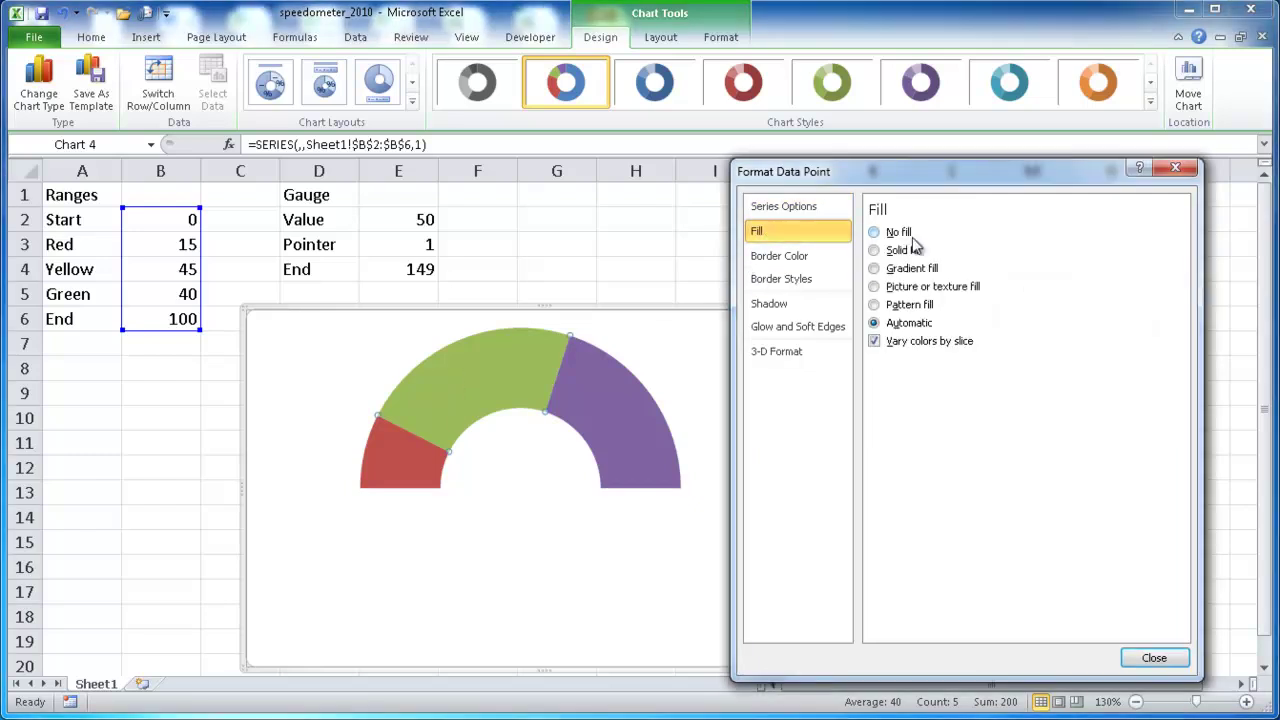
pyautogui.click(898, 250)
pyautogui.click(962, 385)
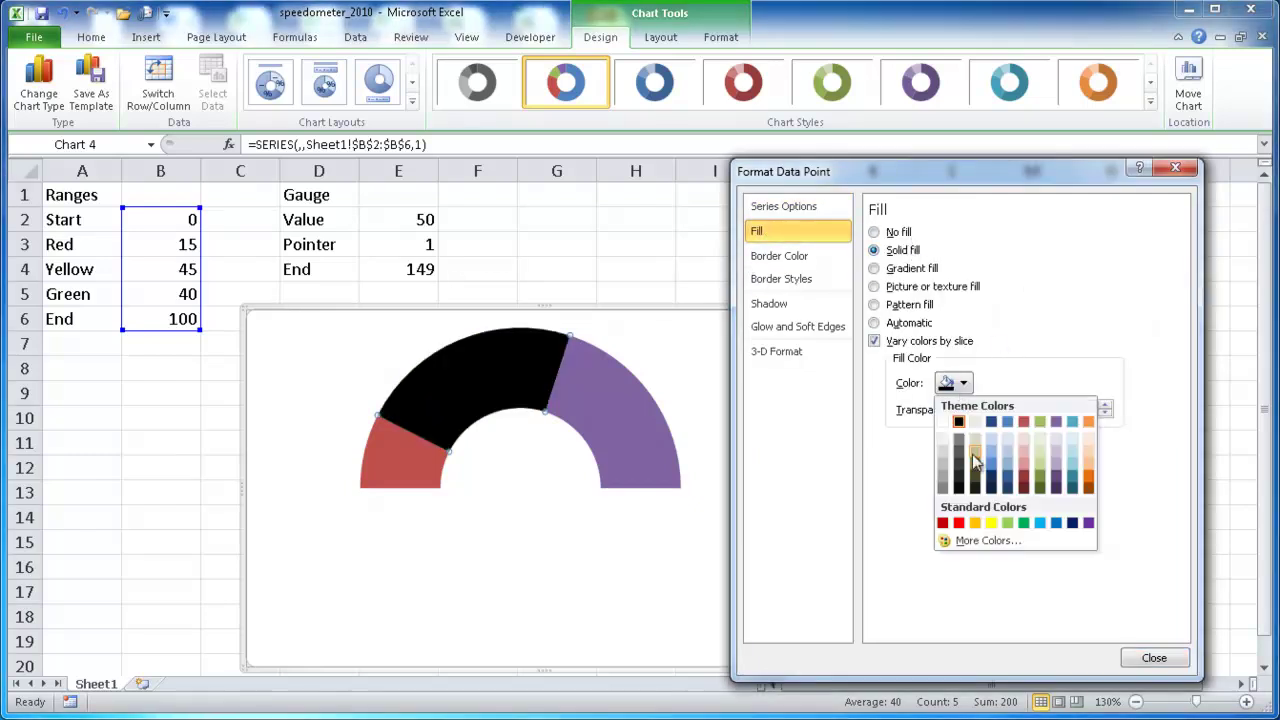
pyautogui.click(976, 520)
# Recolour the purple right slice solid green and close the formatting dialog.
pyautogui.click(631, 479)
pyautogui.click(760, 232)
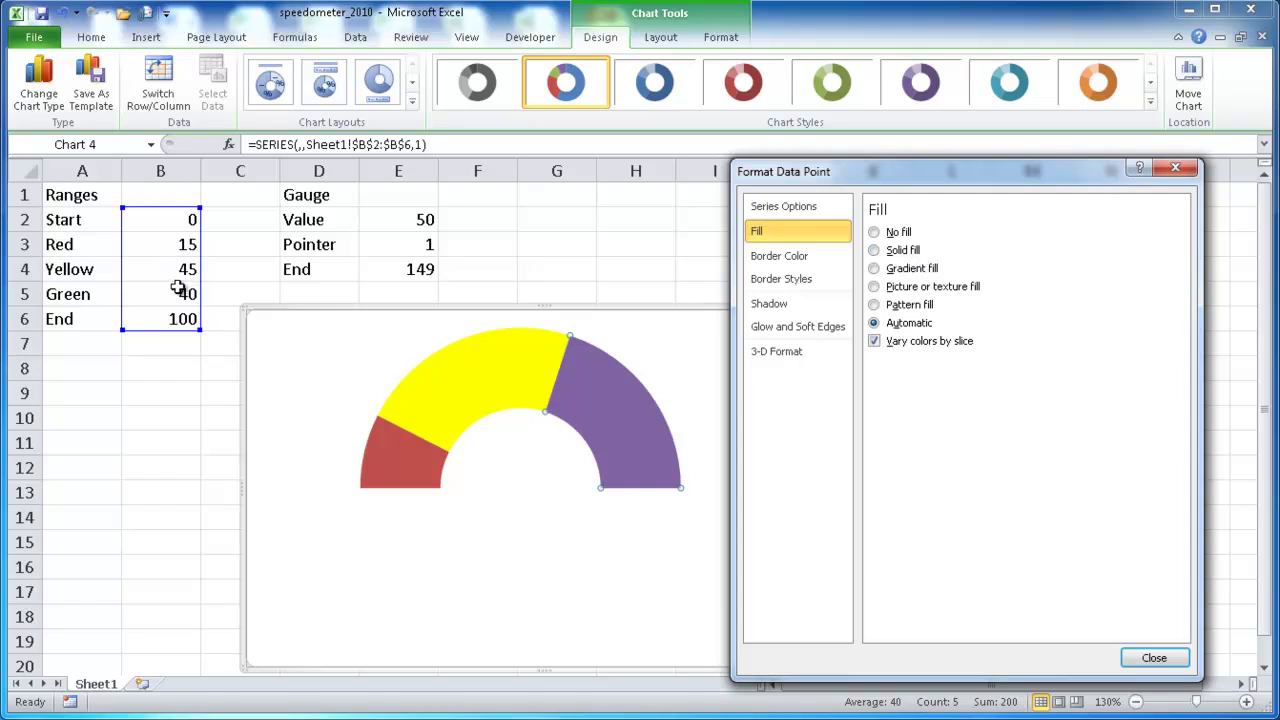
pyautogui.click(898, 252)
pyautogui.click(952, 385)
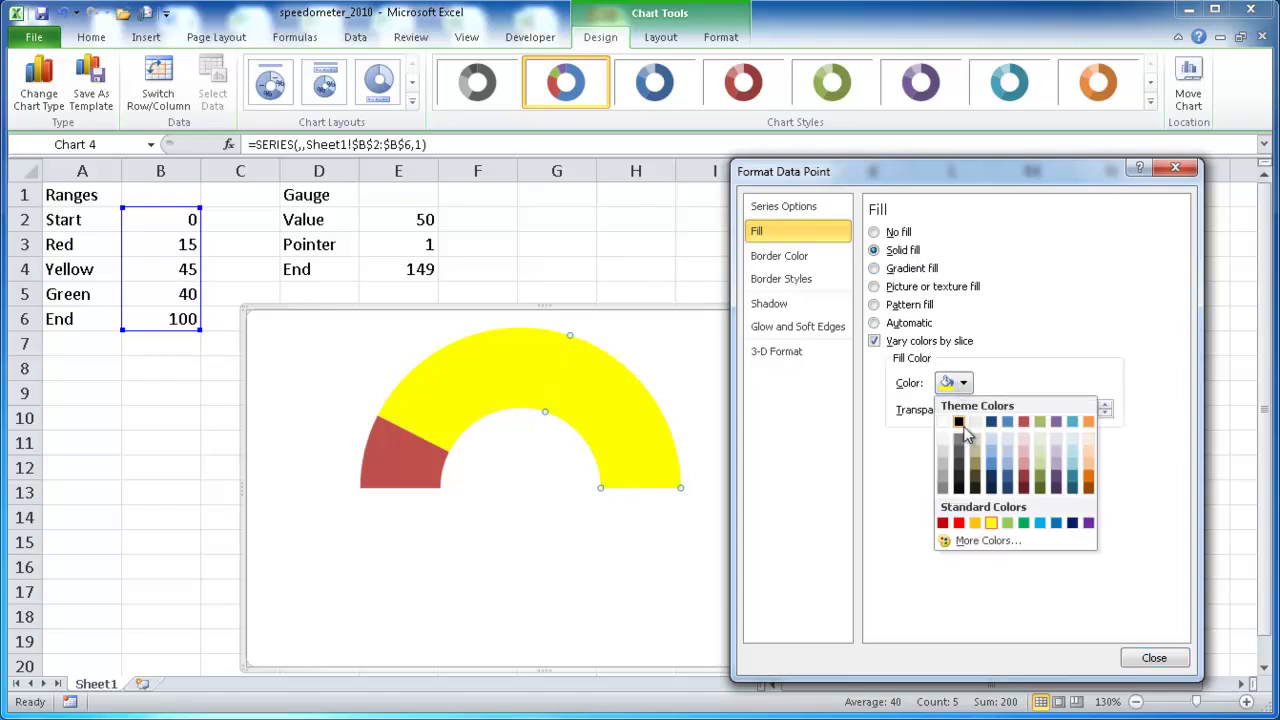
pyautogui.click(1007, 524)
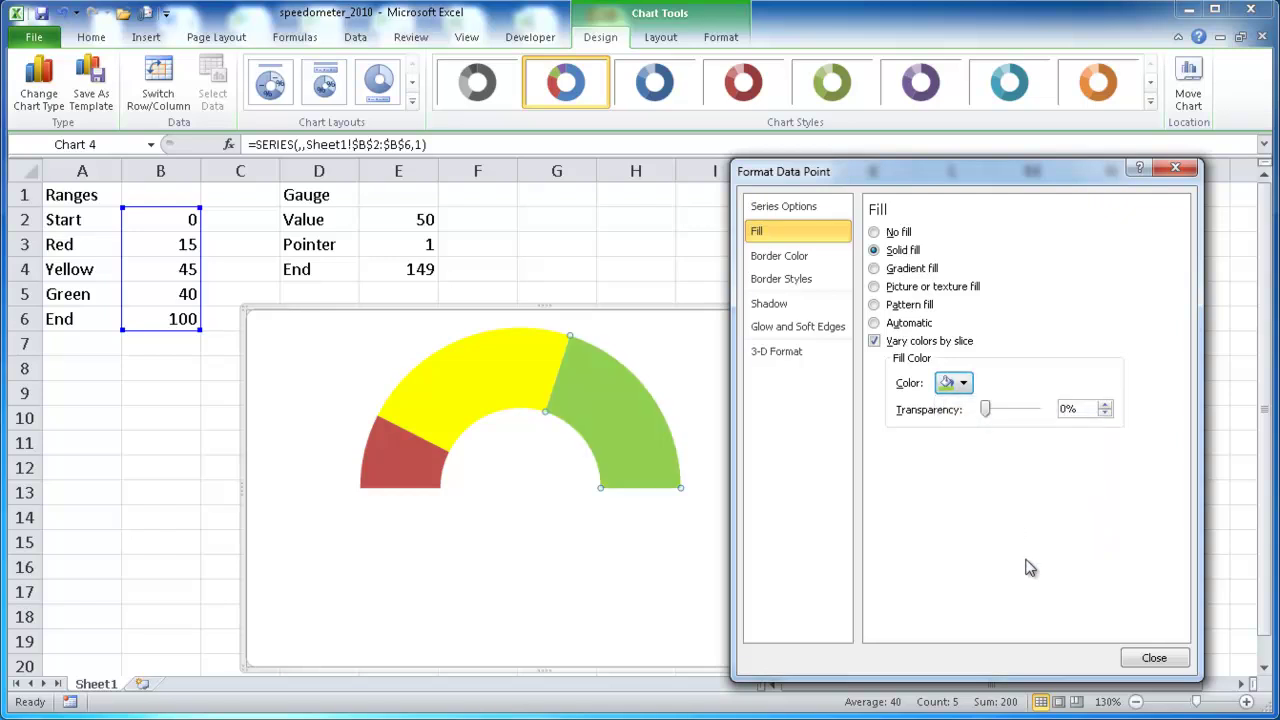
pyautogui.click(1154, 659)
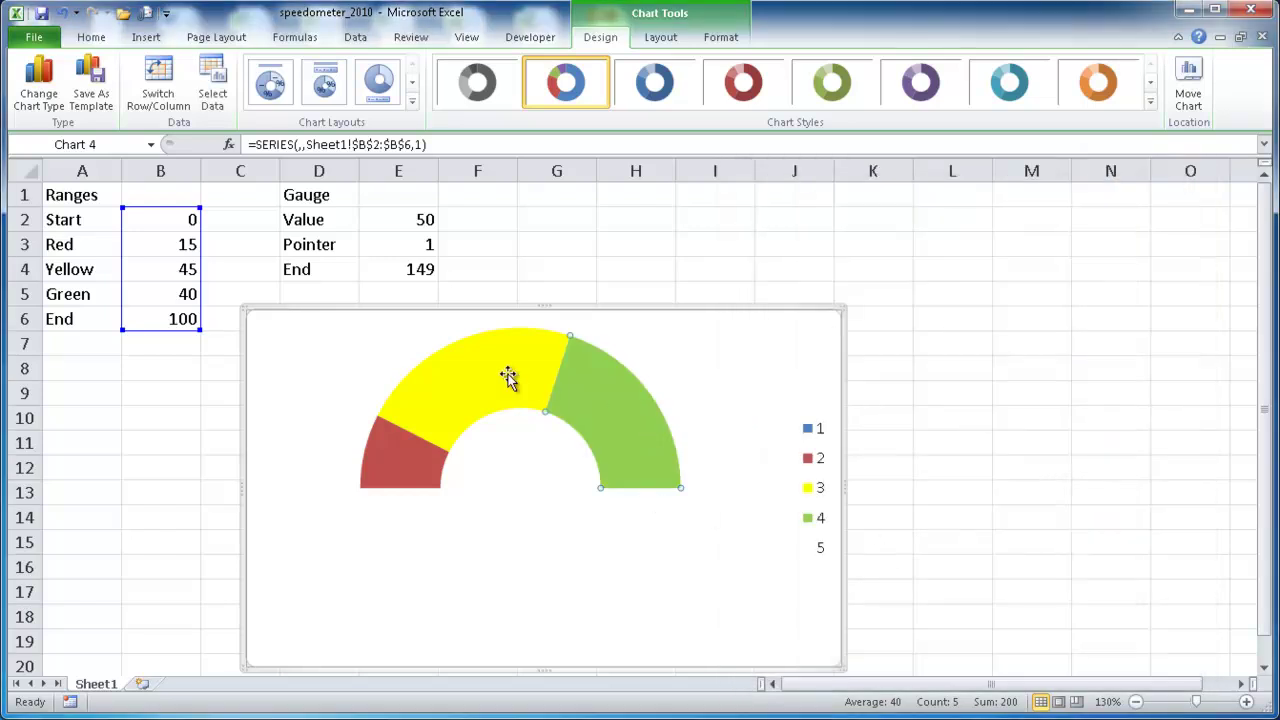
# Through Select Data, add a new series whose values are cells E2:E4.
pyautogui.moveTo(414, 390)
pyautogui.click(213, 95)
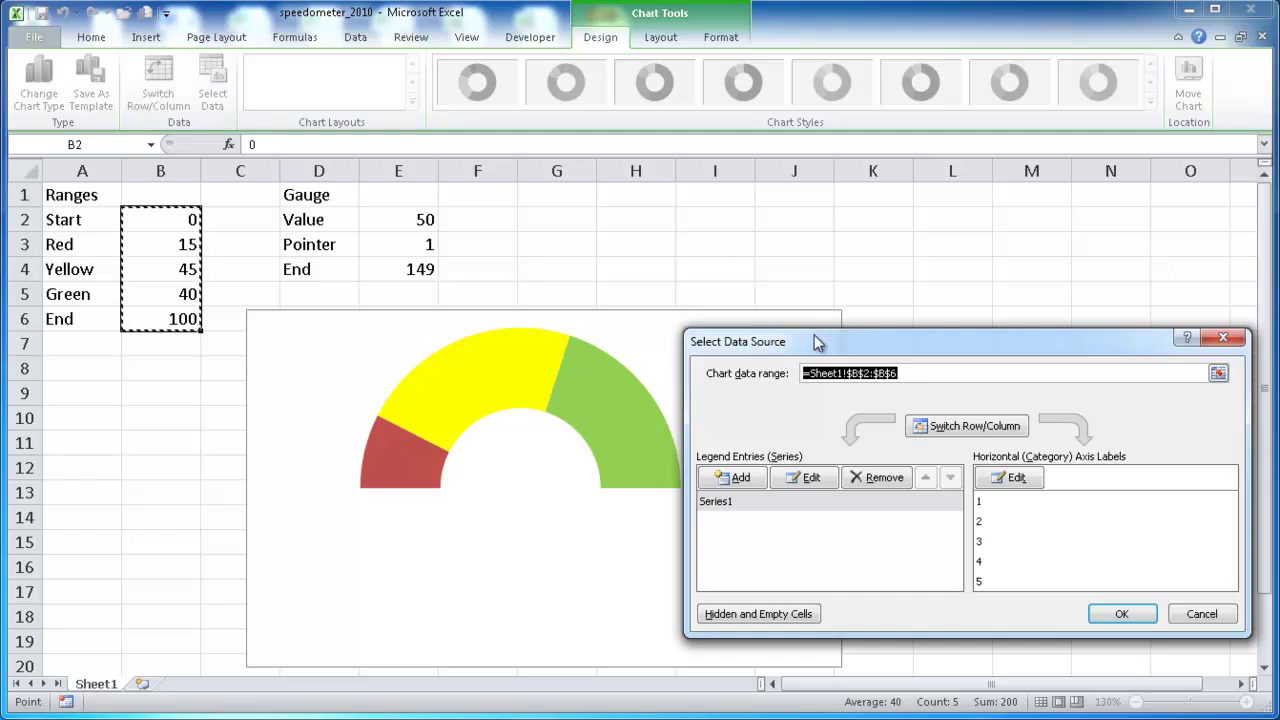
pyautogui.moveTo(814, 335); pyautogui.dragTo(794, 349)
pyautogui.click(716, 492)
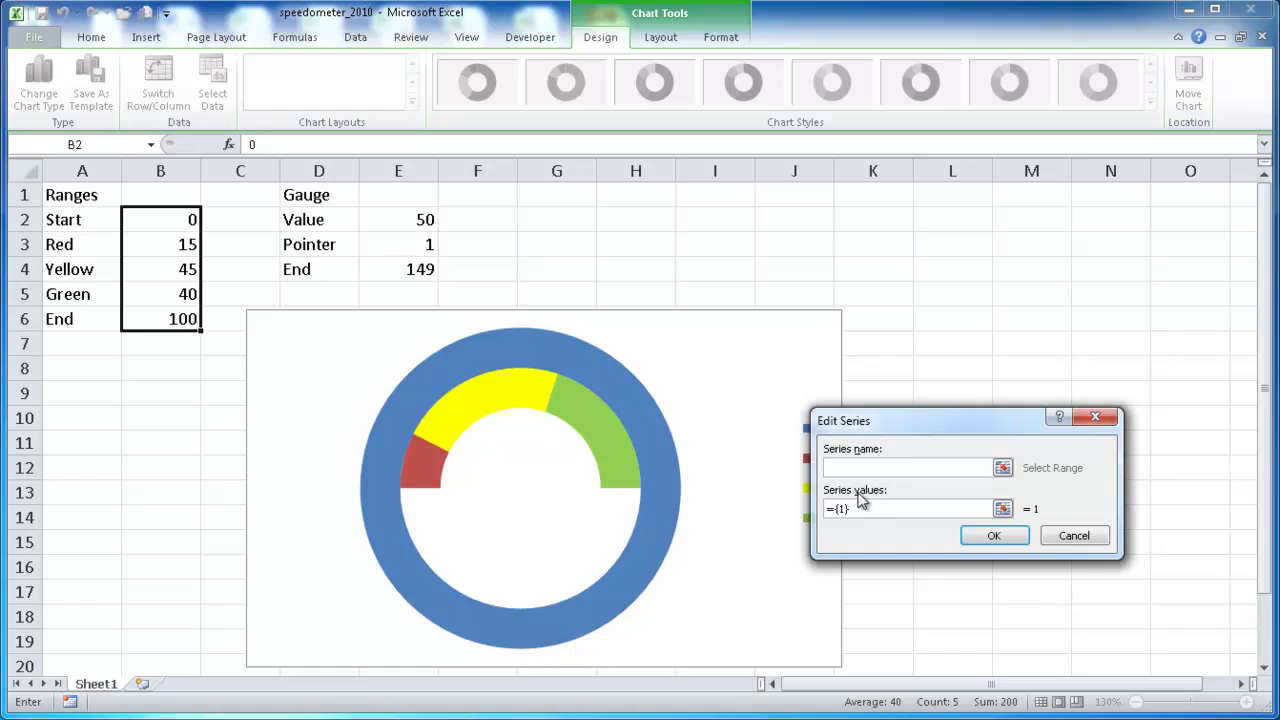
pyautogui.moveTo(862, 512); pyautogui.dragTo(826, 511)
pyautogui.press('End')
pyautogui.write('+')
pyautogui.moveTo(408, 216); pyautogui.dragTo(408, 267)
pyautogui.press('Return')
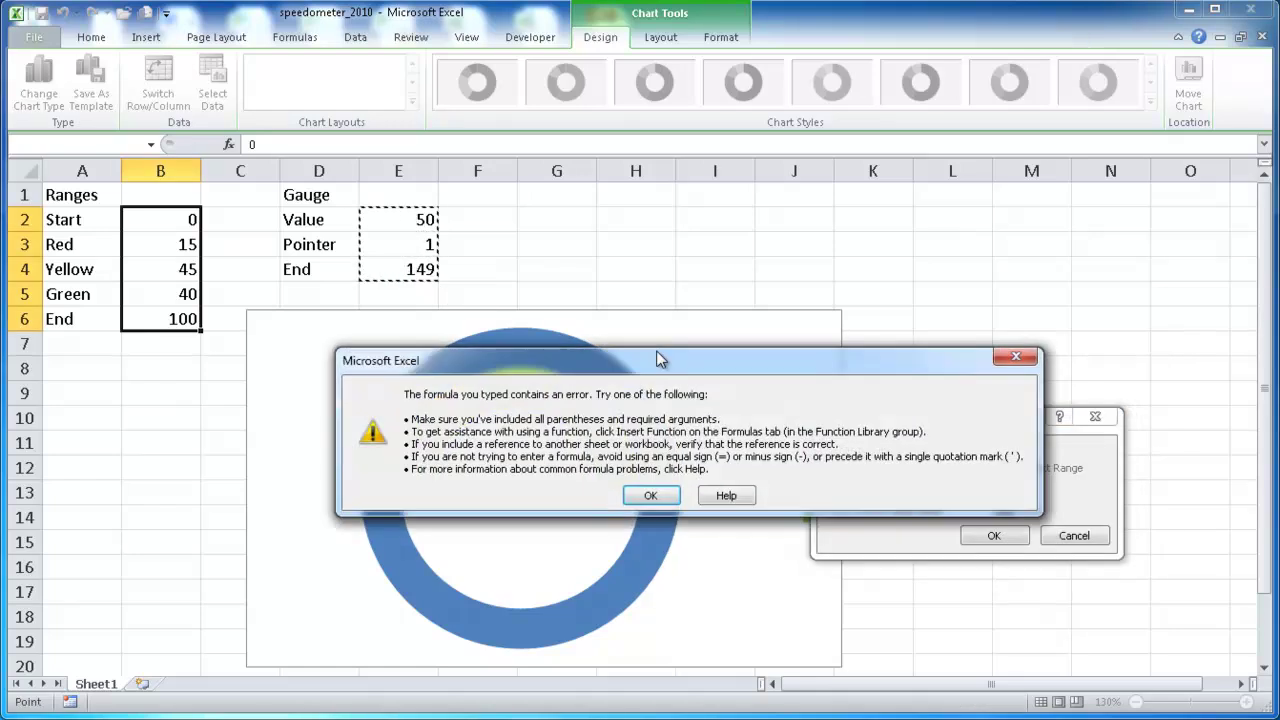
# Fix the formula error by removing the leftover {1}+ prefix, then confirm the E2:E4 series.
pyautogui.click(651, 497)
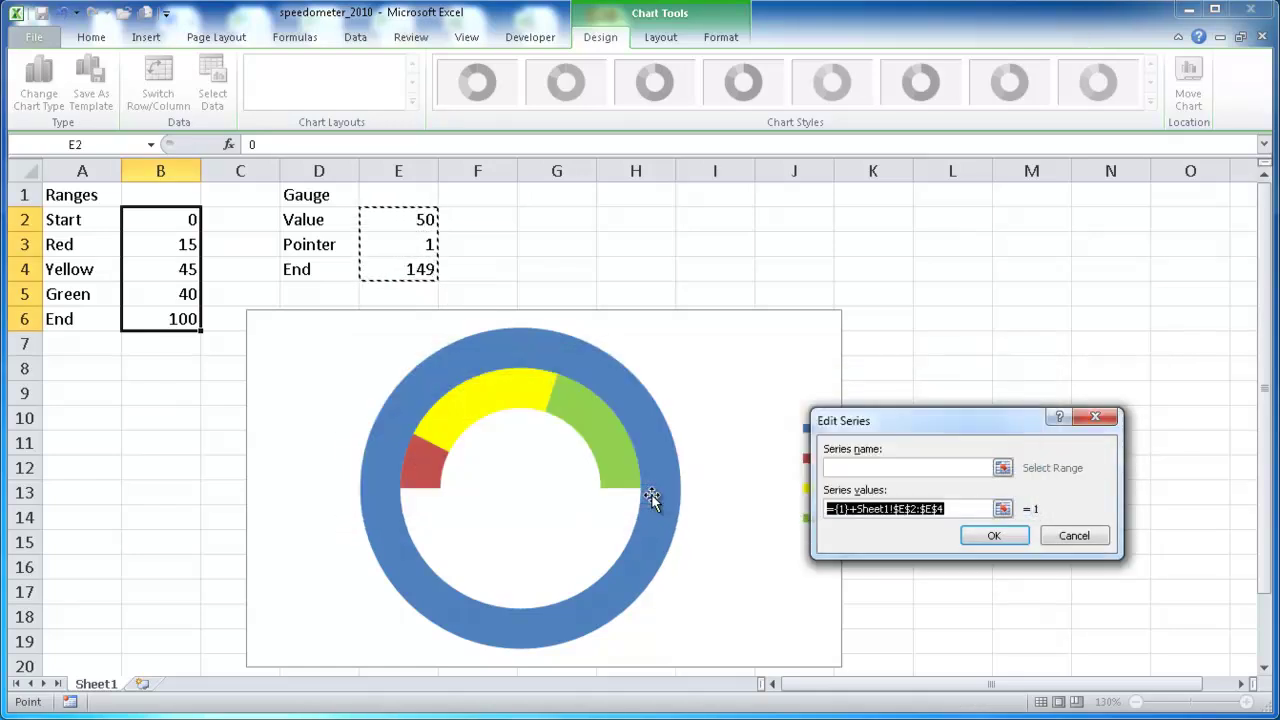
pyautogui.click(853, 511)
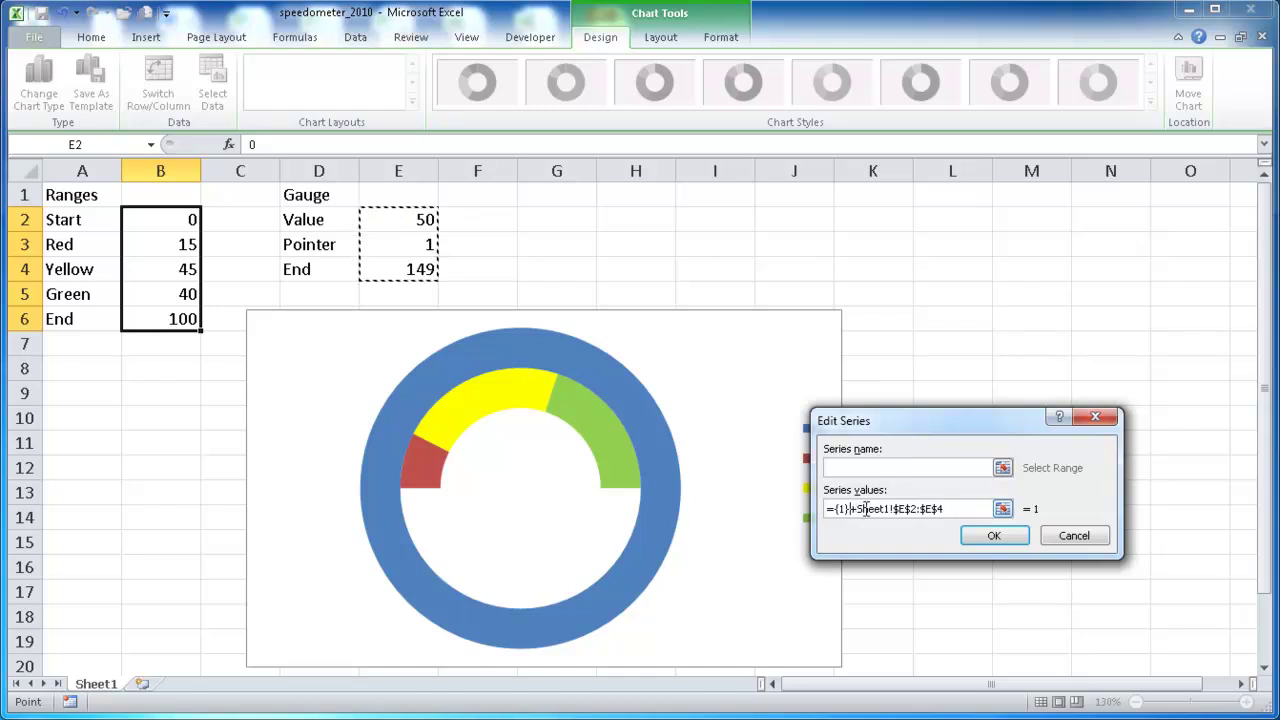
pyautogui.click(856, 511)
pyautogui.press('BackSpace')
pyautogui.press('BackSpace')
pyautogui.press('BackSpace')
pyautogui.press('BackSpace')
pyautogui.press('BackSpace')
pyautogui.click(977, 536)
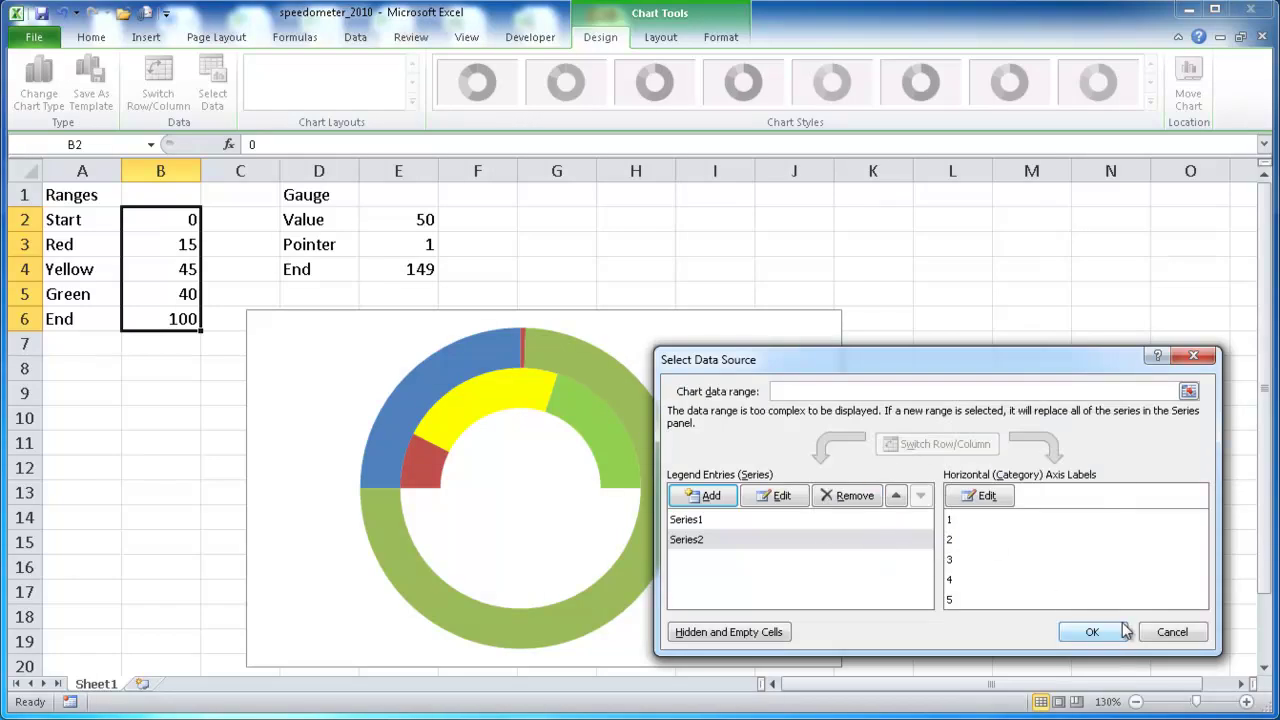
pyautogui.click(1118, 631)
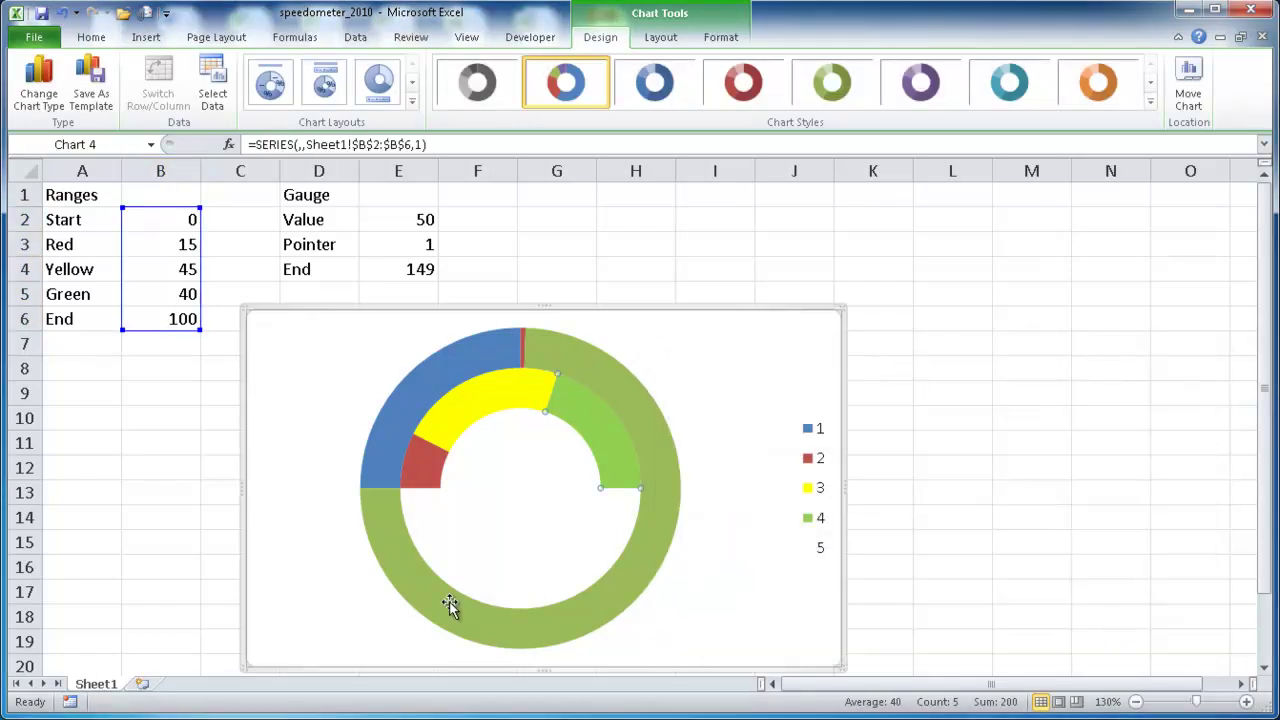
# Change the outer Value/Pointer/End ring to a basic Pie chart type.
pyautogui.click(594, 613)
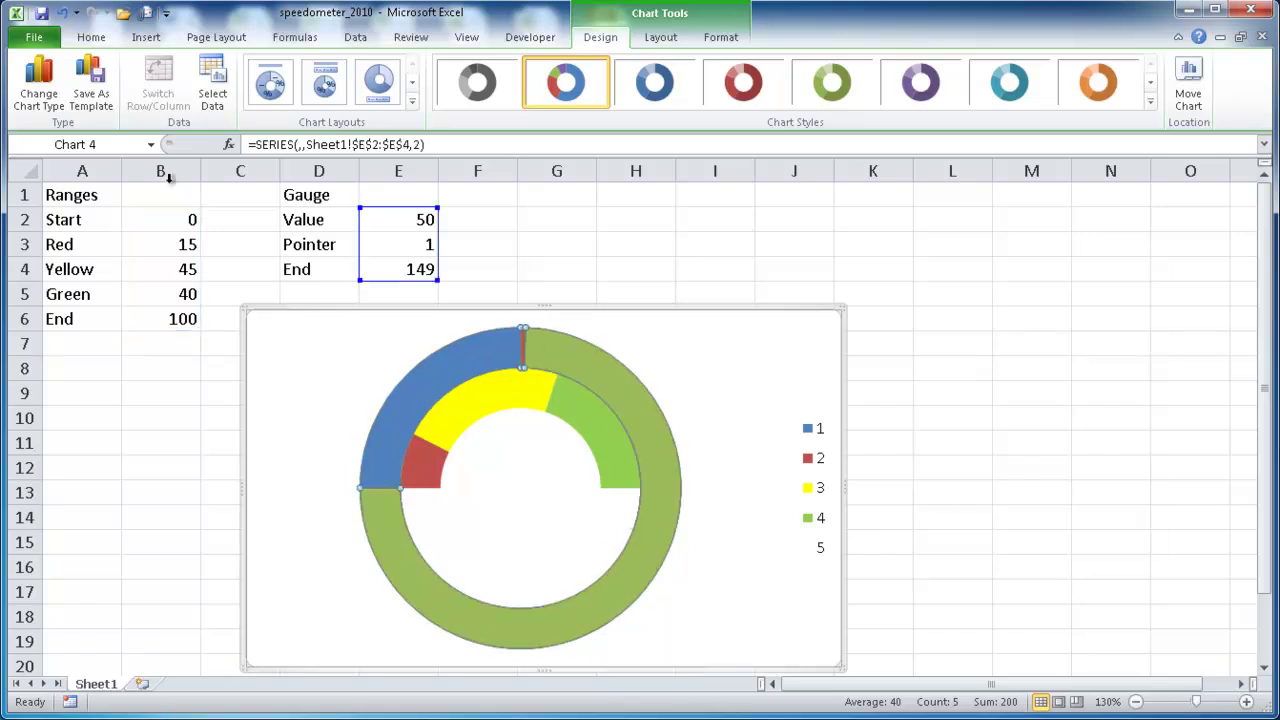
pyautogui.click(40, 100)
pyautogui.click(134, 342)
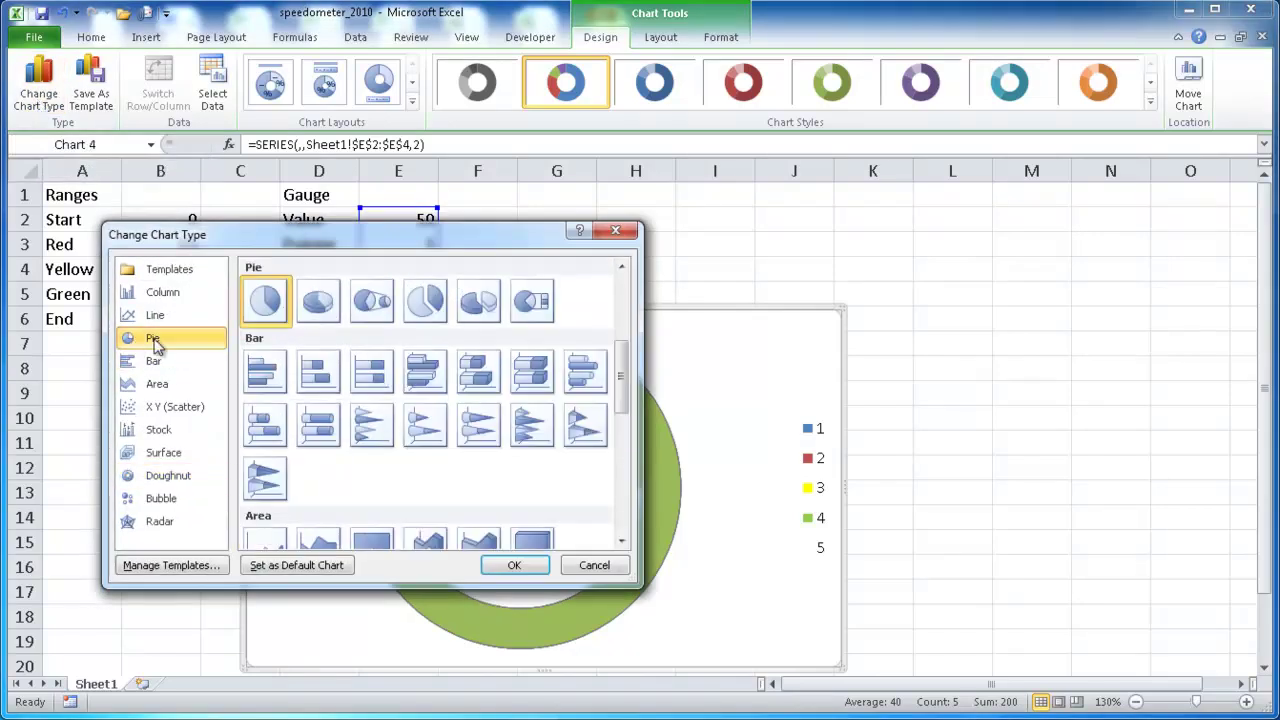
pyautogui.click(266, 303)
pyautogui.click(514, 565)
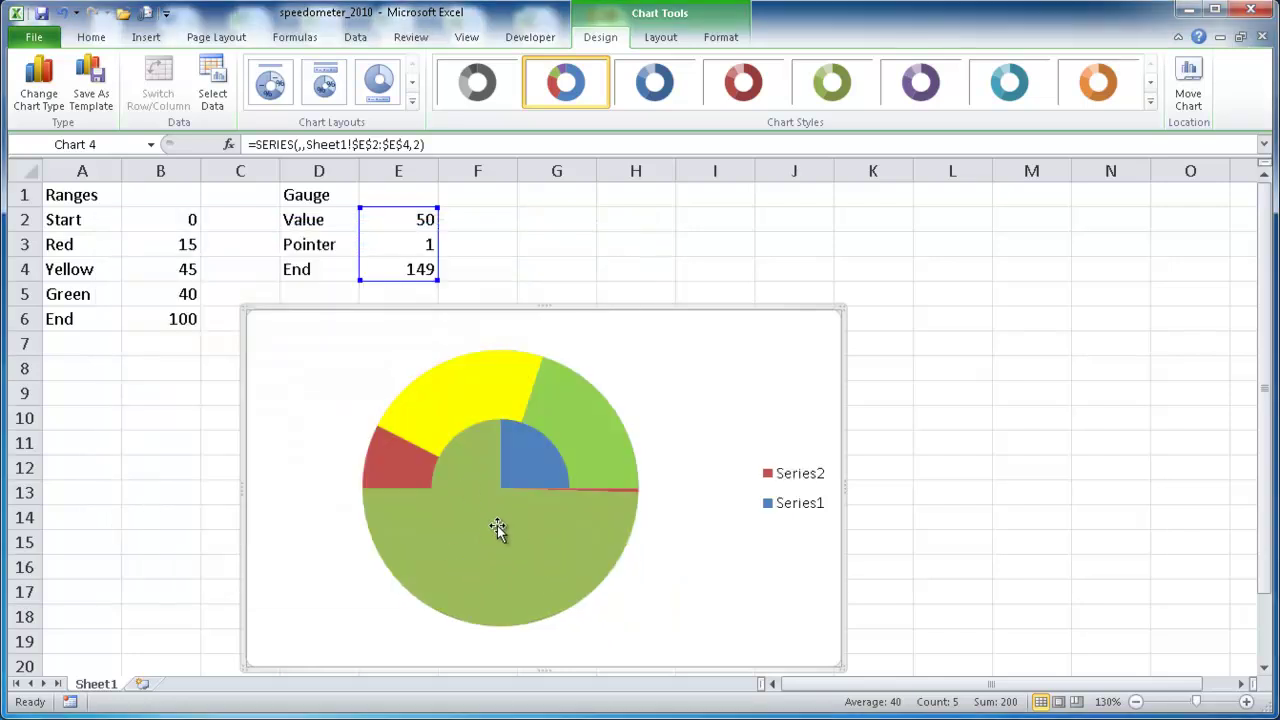
pyautogui.click(471, 531)
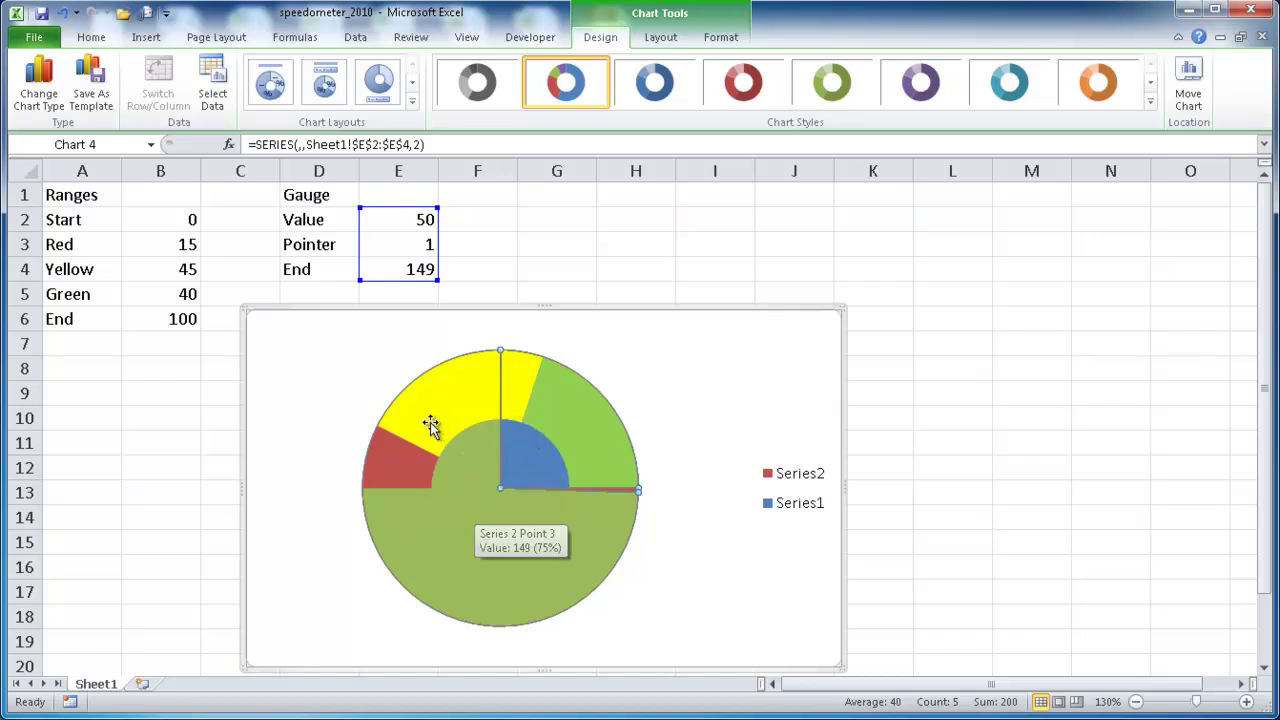
pyautogui.click(489, 570)
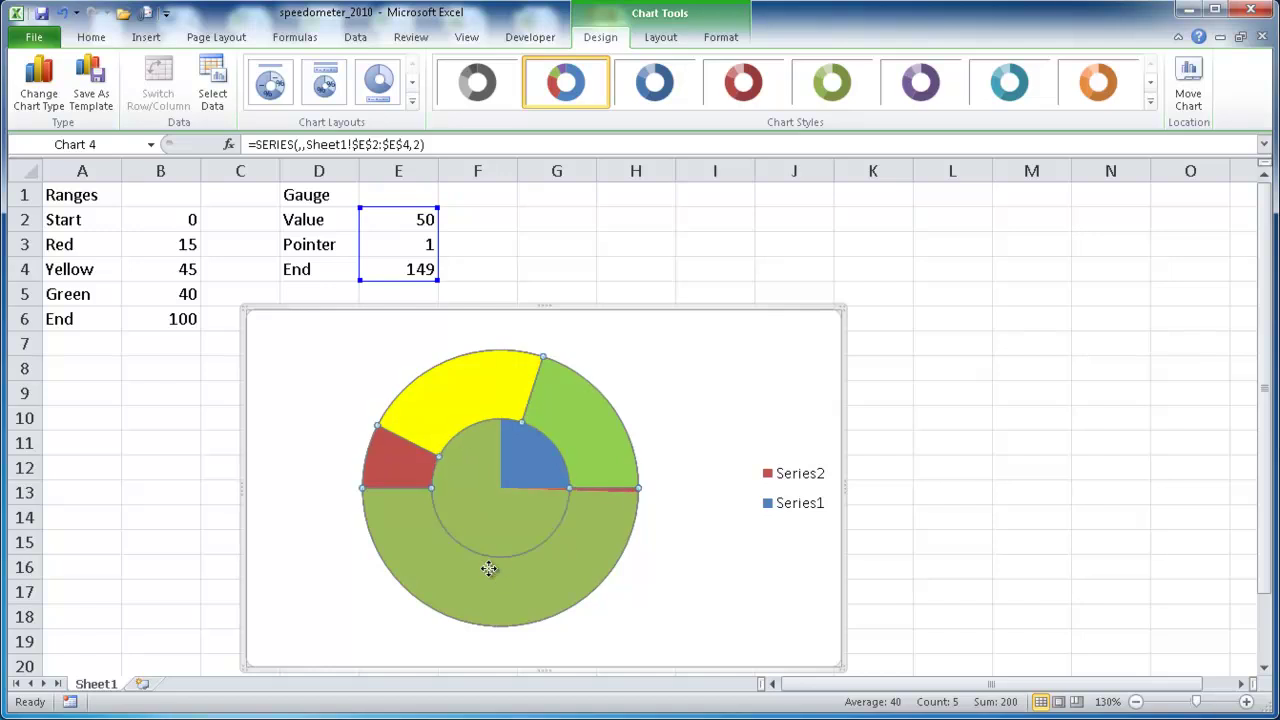
# Set the Value/Pointer/End pie series to plot on the Secondary Axis.
pyautogui.click(481, 471)
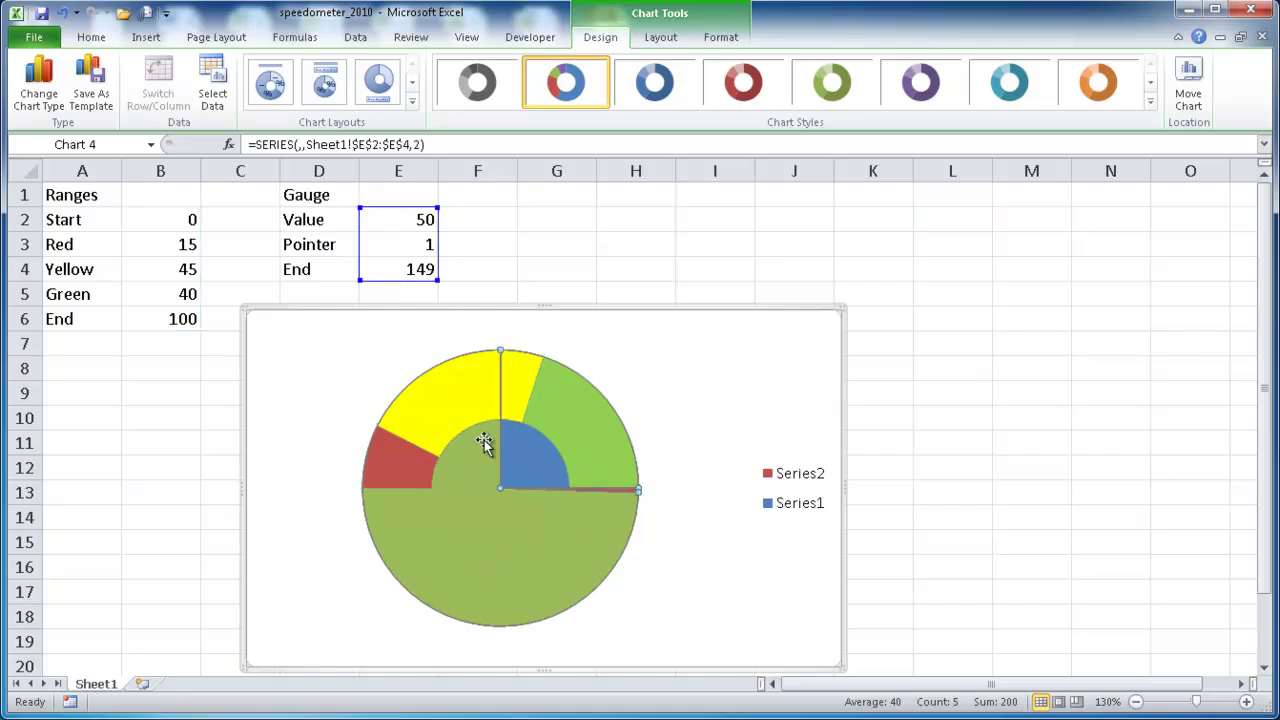
pyautogui.rightClick(484, 469)
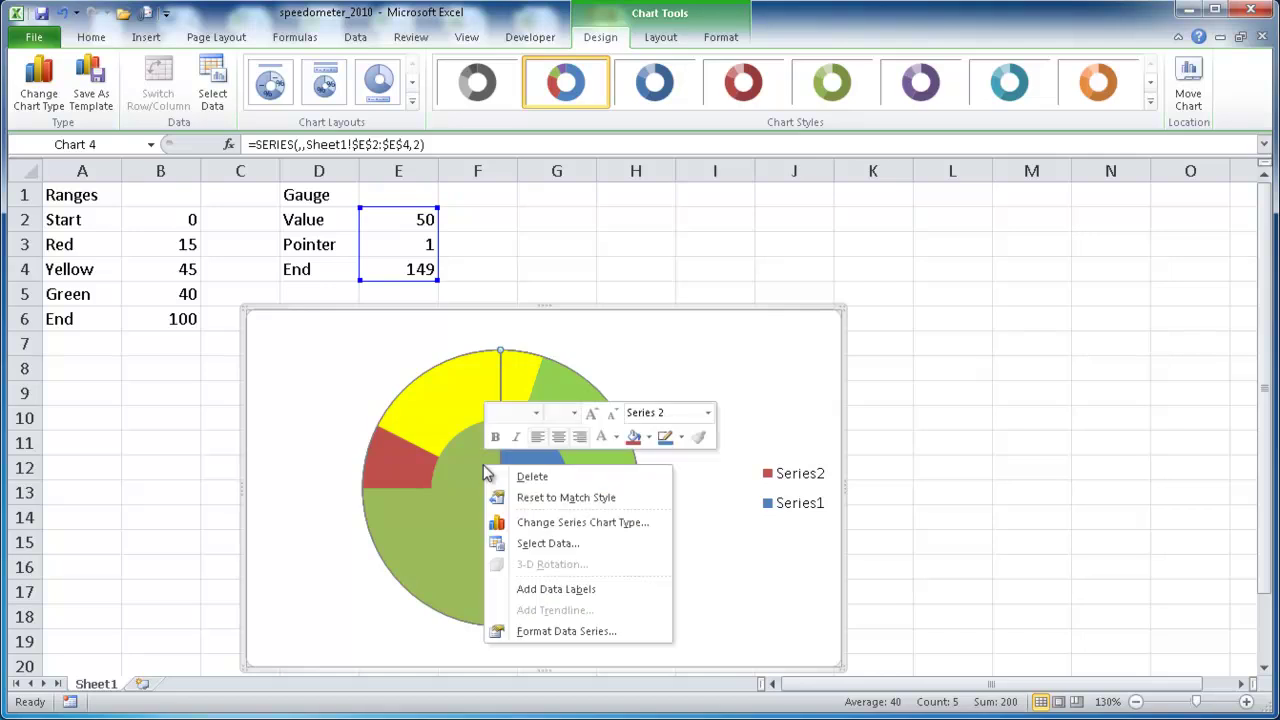
pyautogui.click(537, 634)
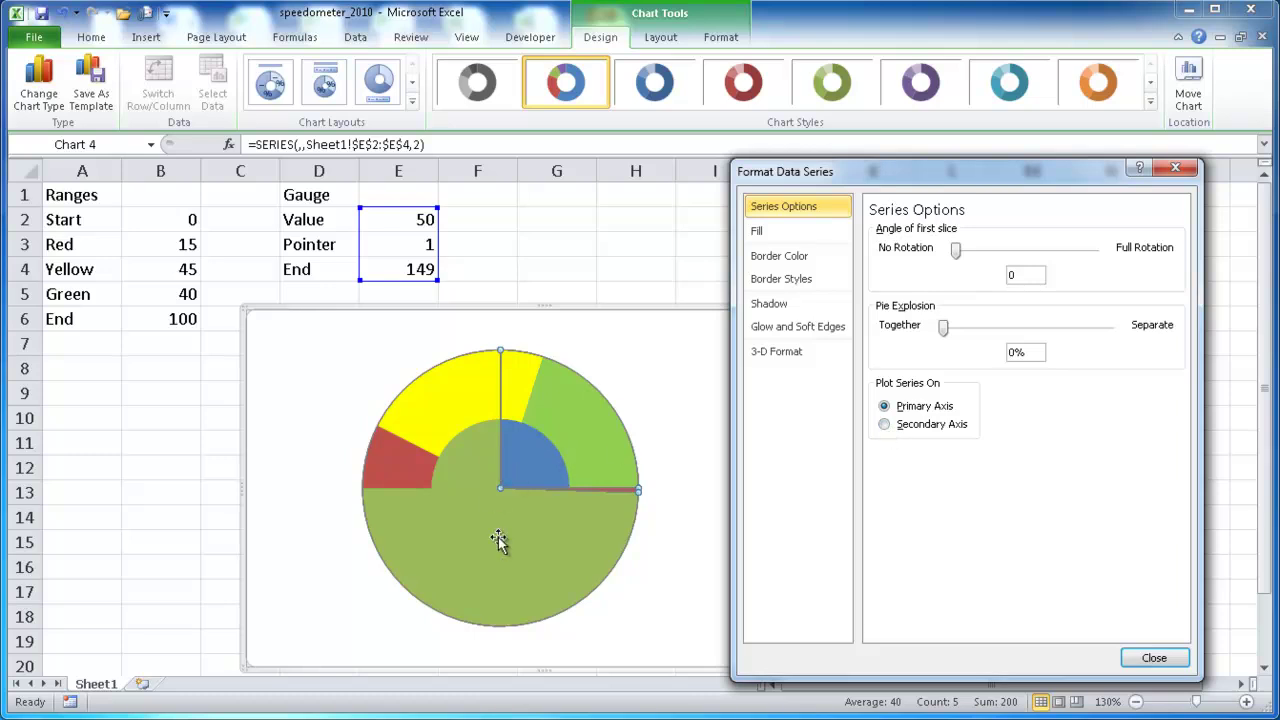
pyautogui.click(884, 424)
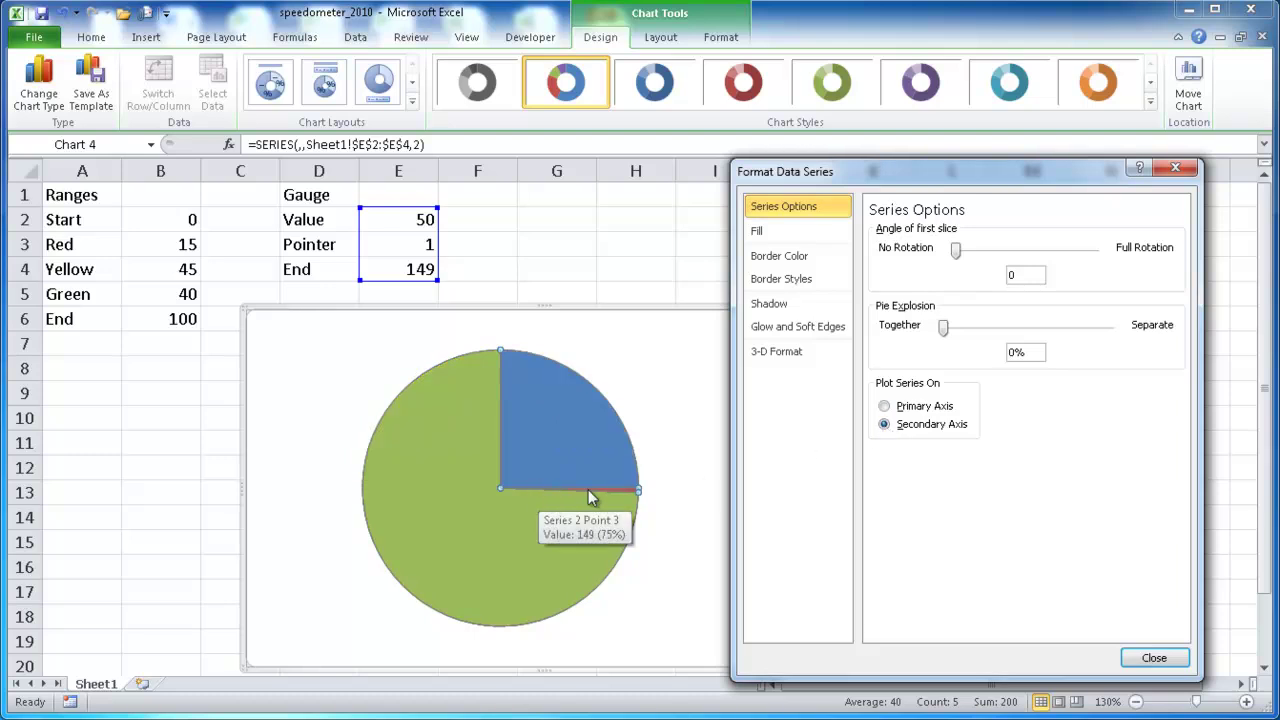
pyautogui.moveTo(634, 489)
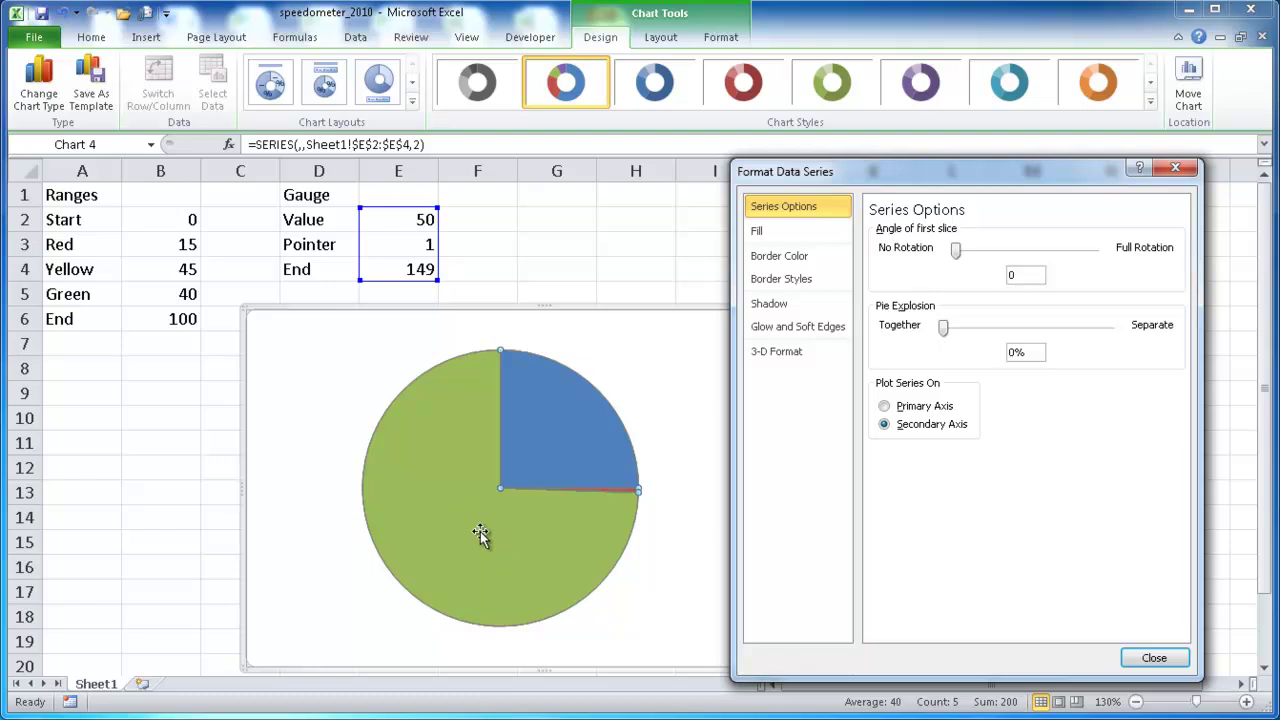
pyautogui.moveTo(483, 562)
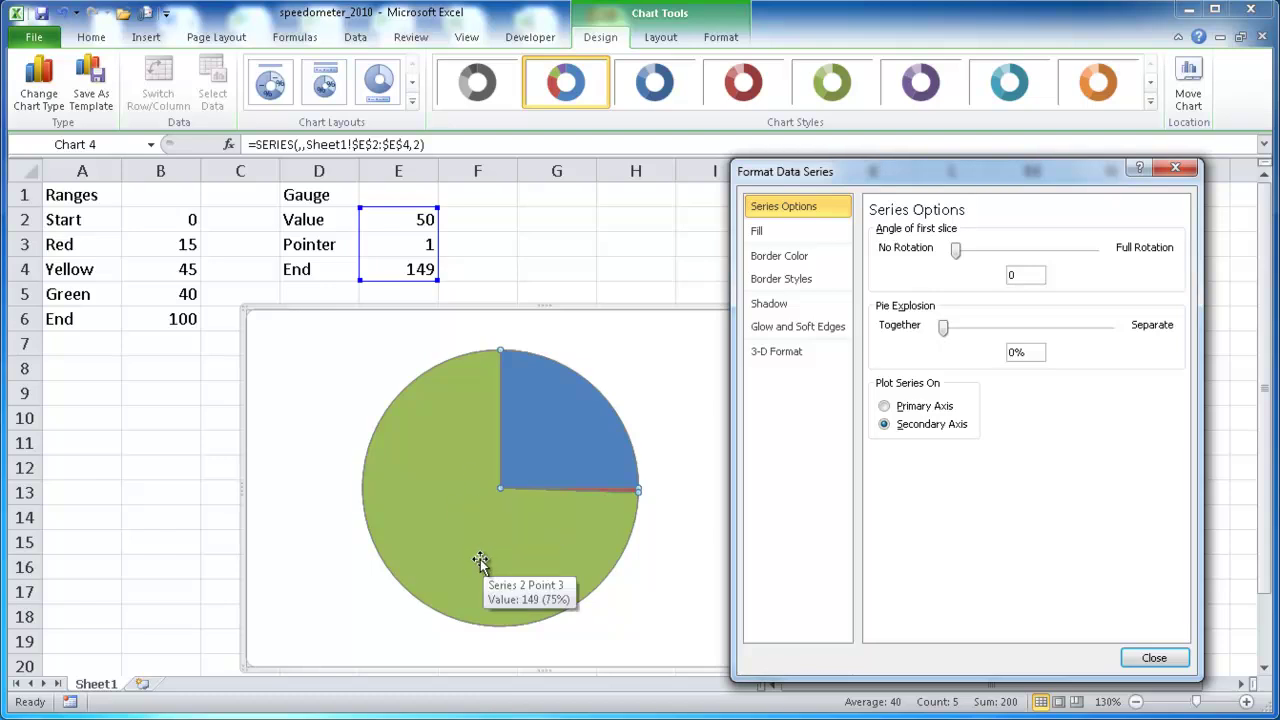
# Set the pie's first-slice angle to 270.
pyautogui.click(490, 576)
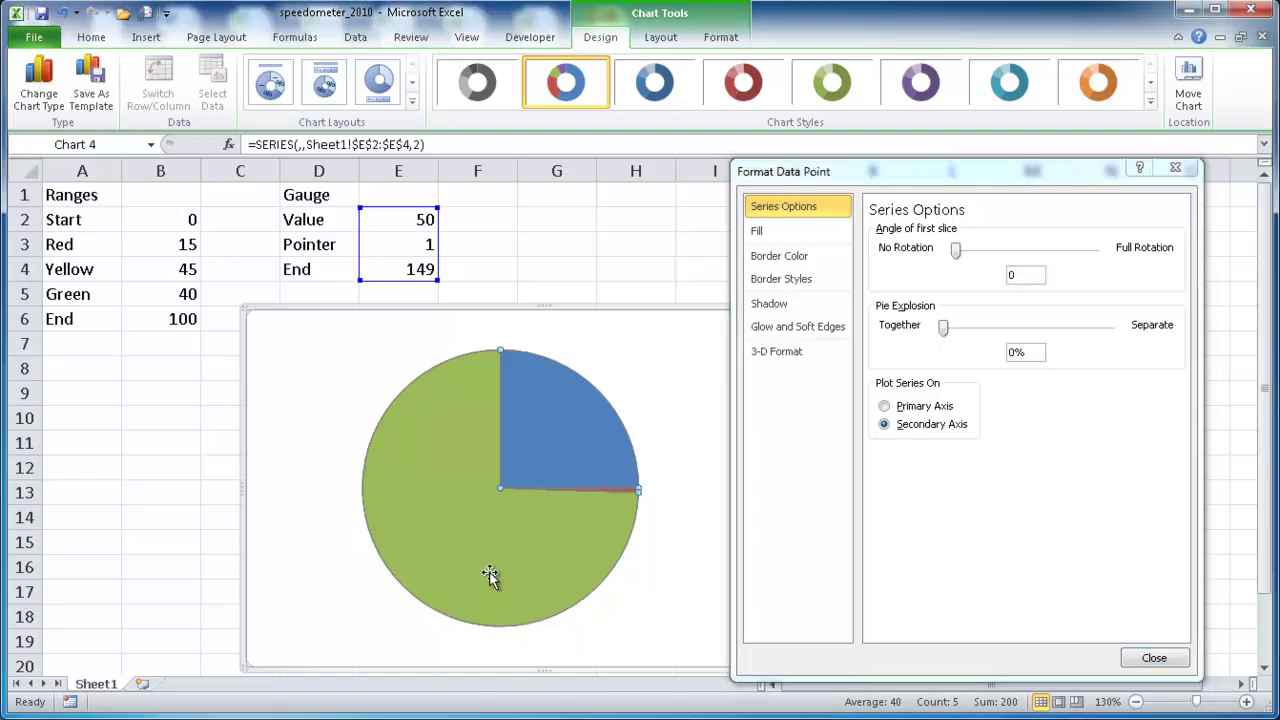
pyautogui.click(765, 235)
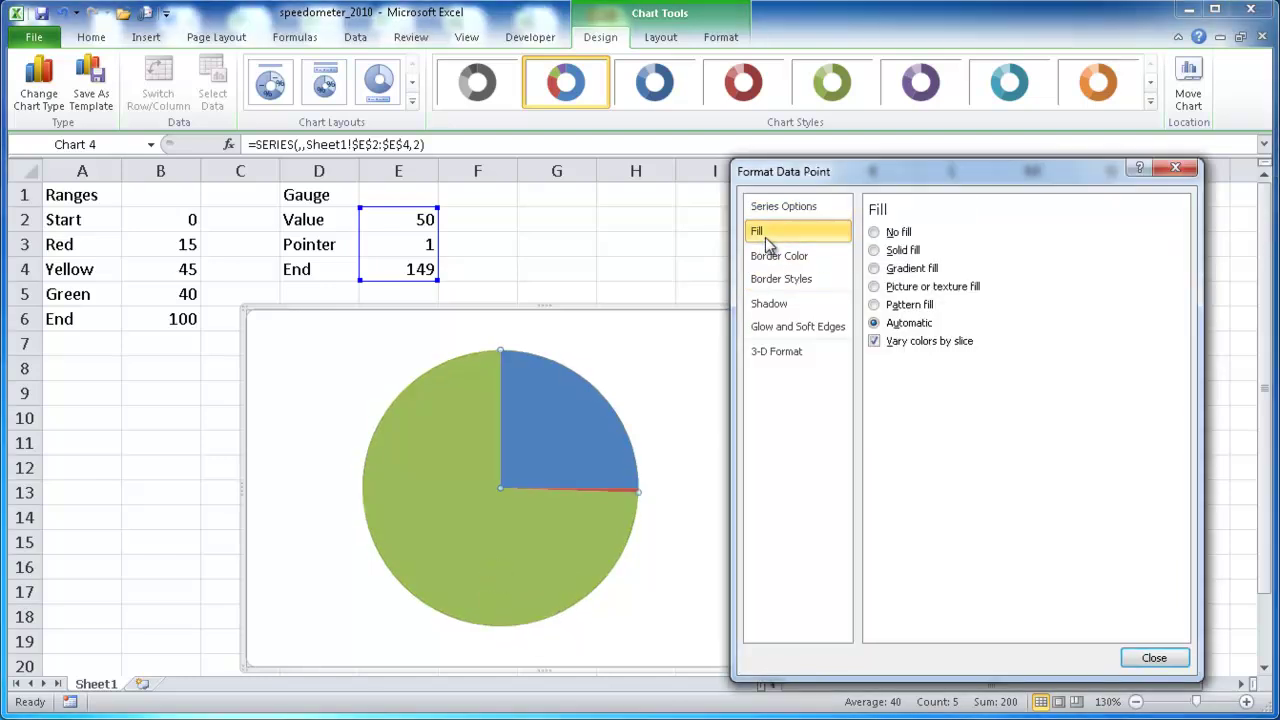
pyautogui.click(778, 206)
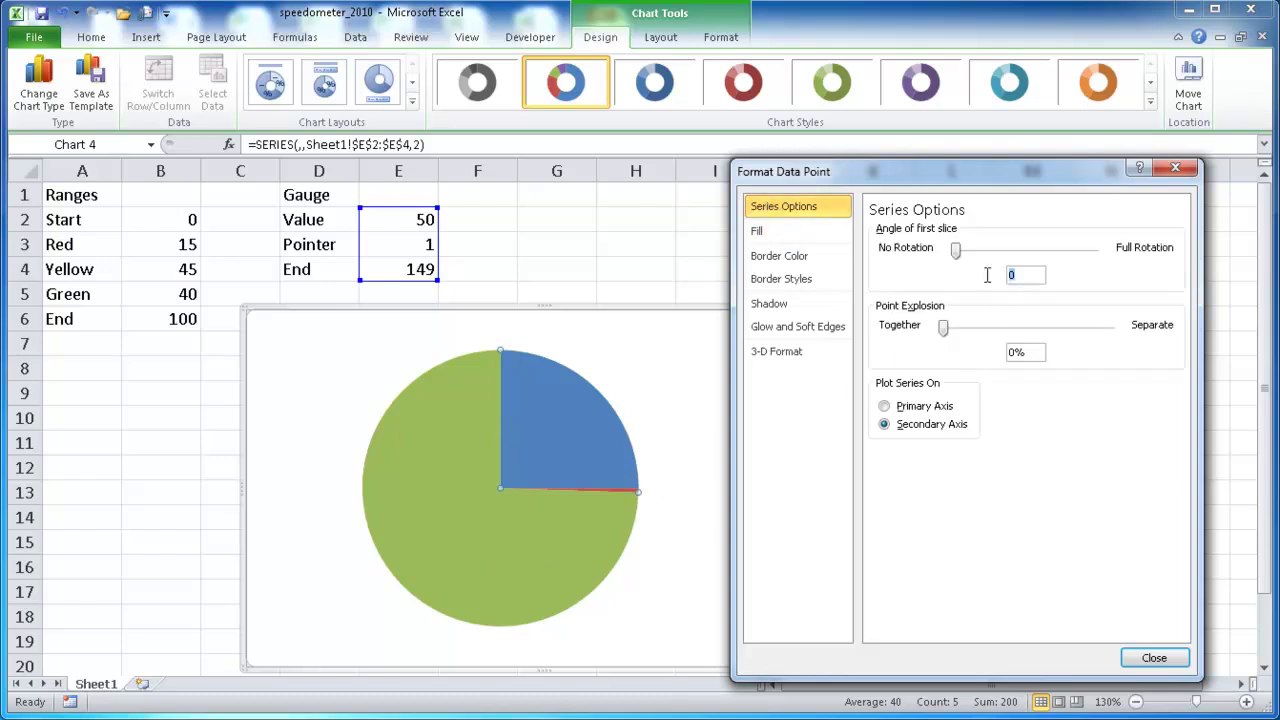
pyautogui.write('270')
pyautogui.click(764, 230)
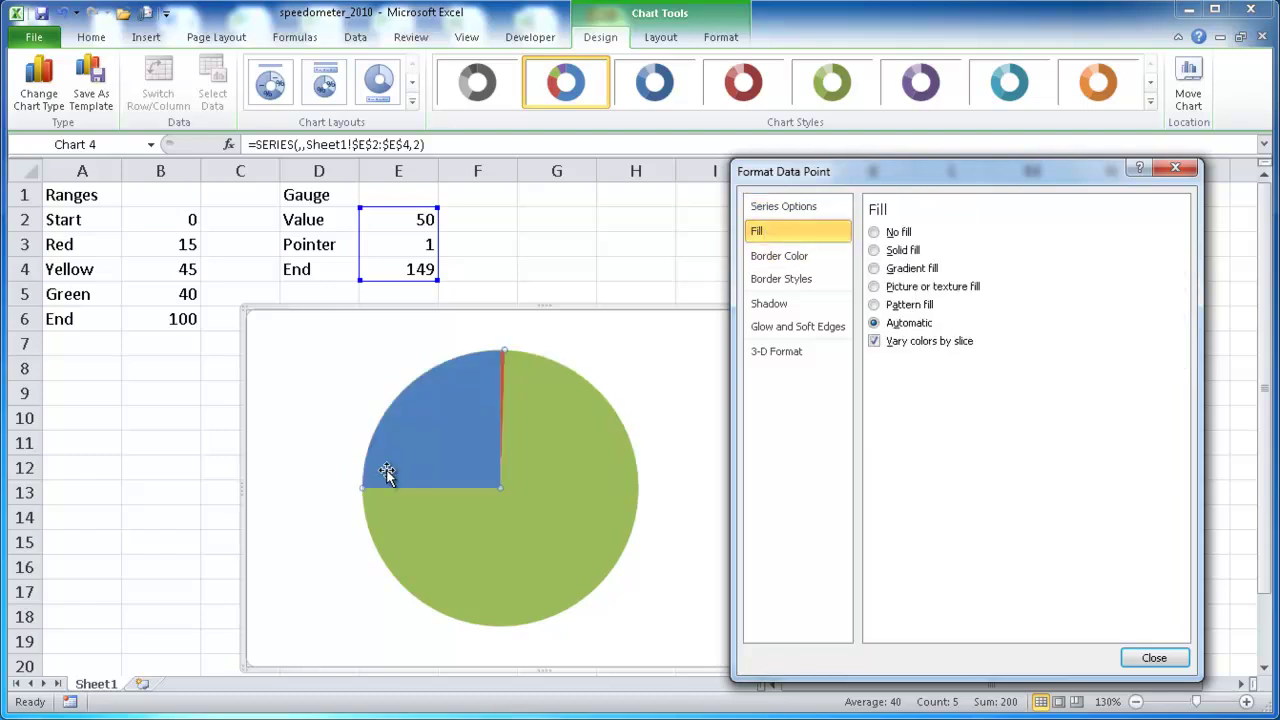
# Give the large green and blue pie slices No fill.
pyautogui.moveTo(430, 487)
pyautogui.click(544, 503)
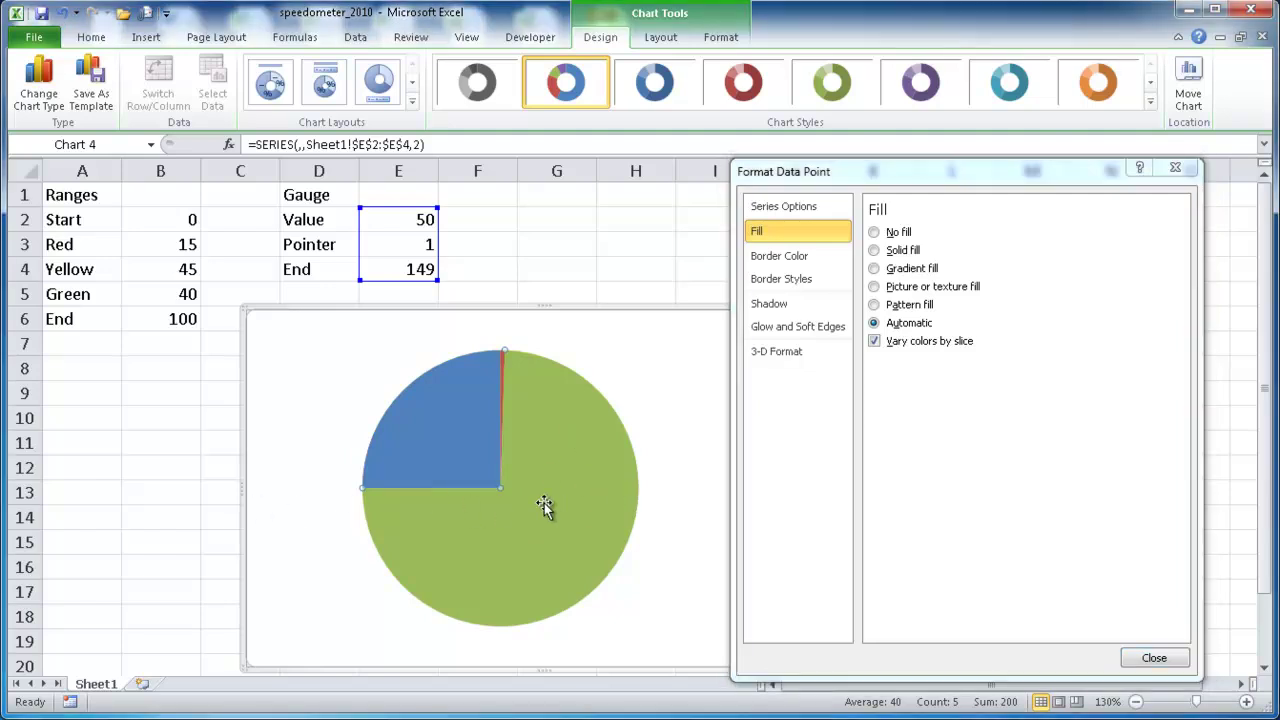
pyautogui.click(875, 232)
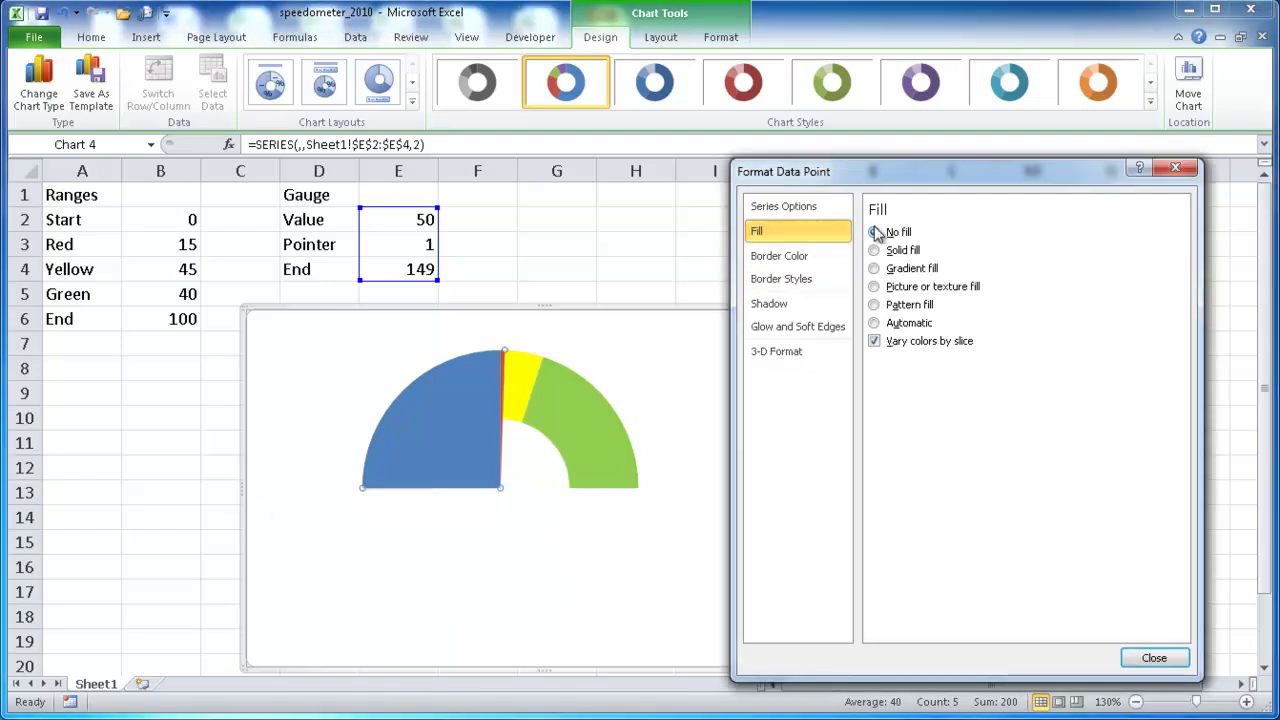
pyautogui.moveTo(403, 452)
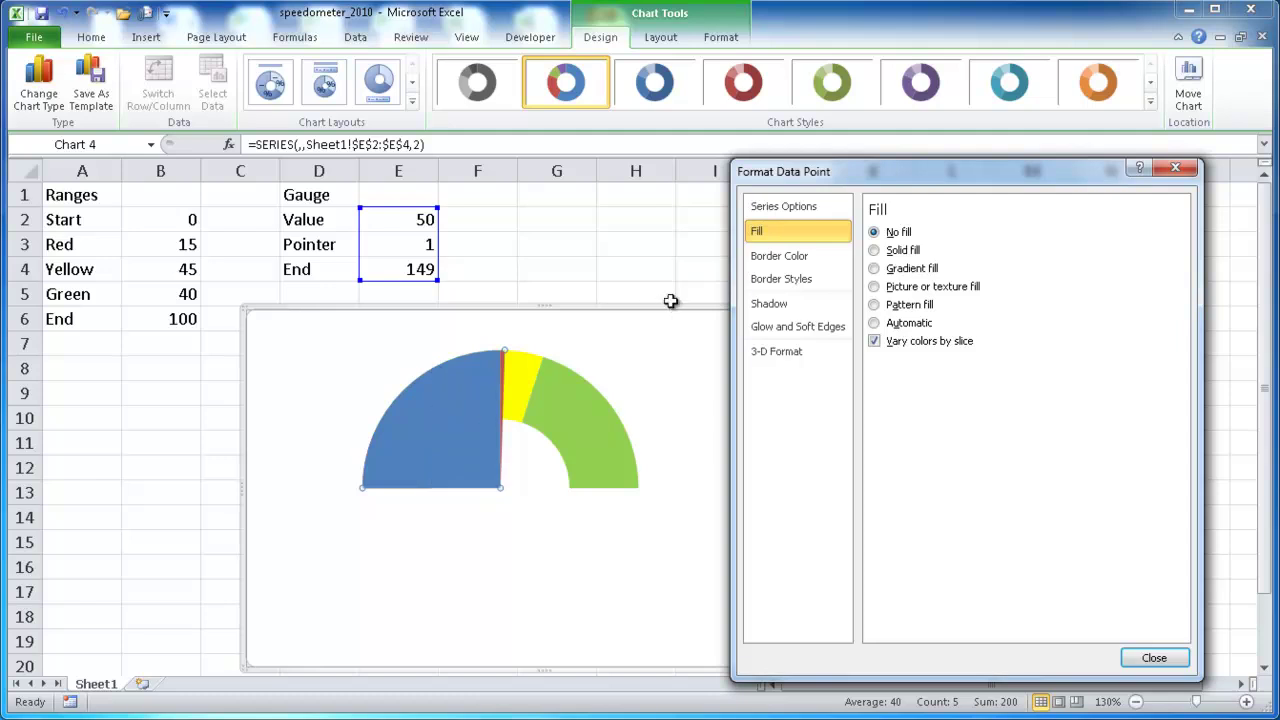
pyautogui.click(456, 420)
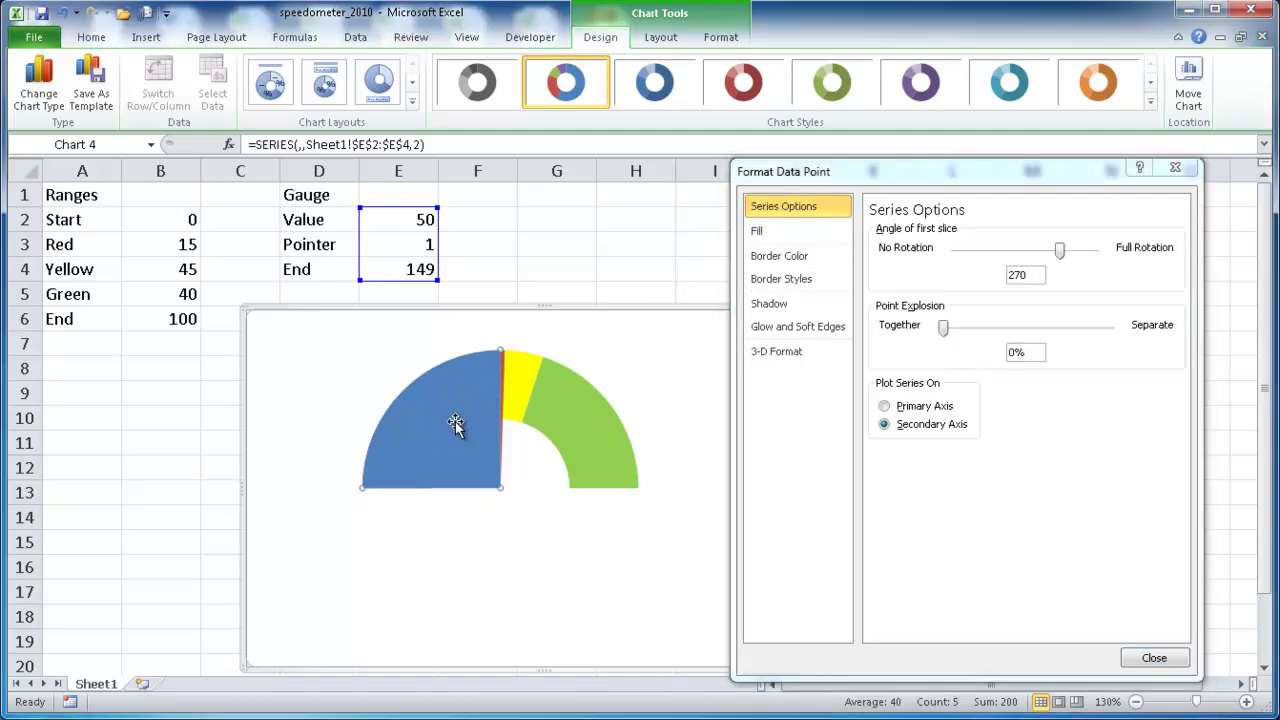
pyautogui.click(761, 231)
pyautogui.click(874, 231)
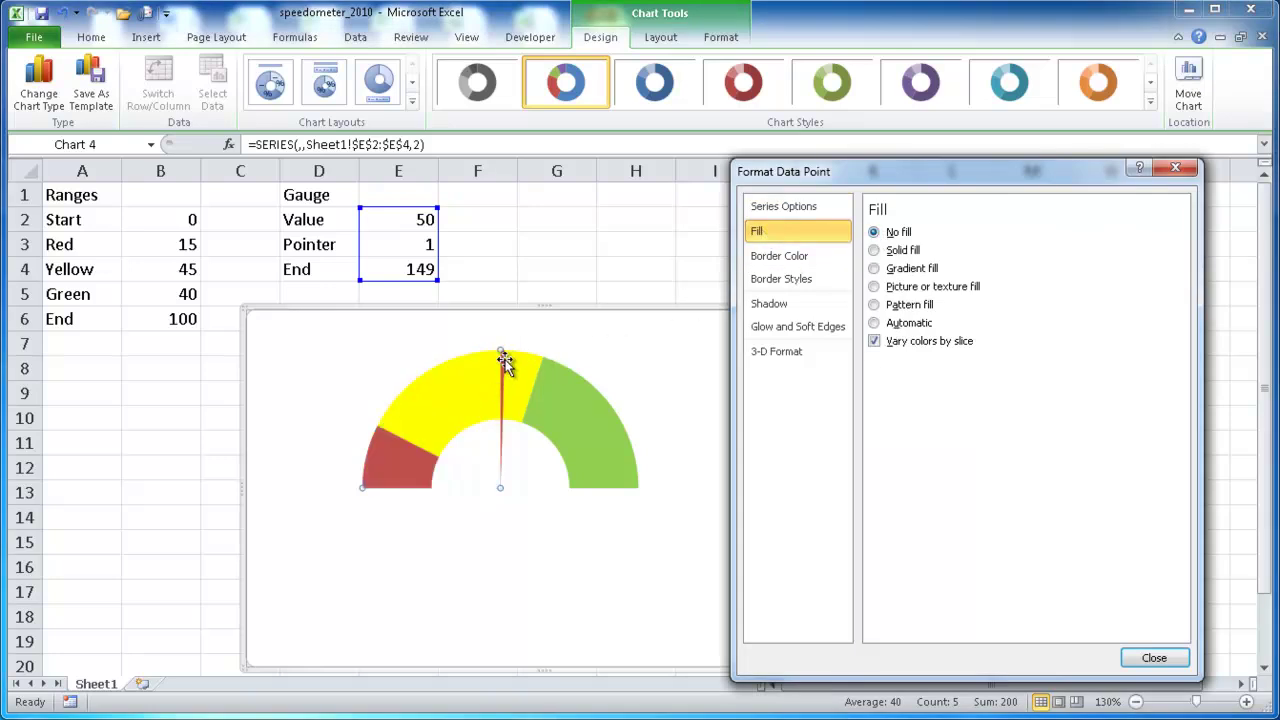
# Fill the thin pointer slice solid black to form the needle.
pyautogui.moveTo(502, 362)
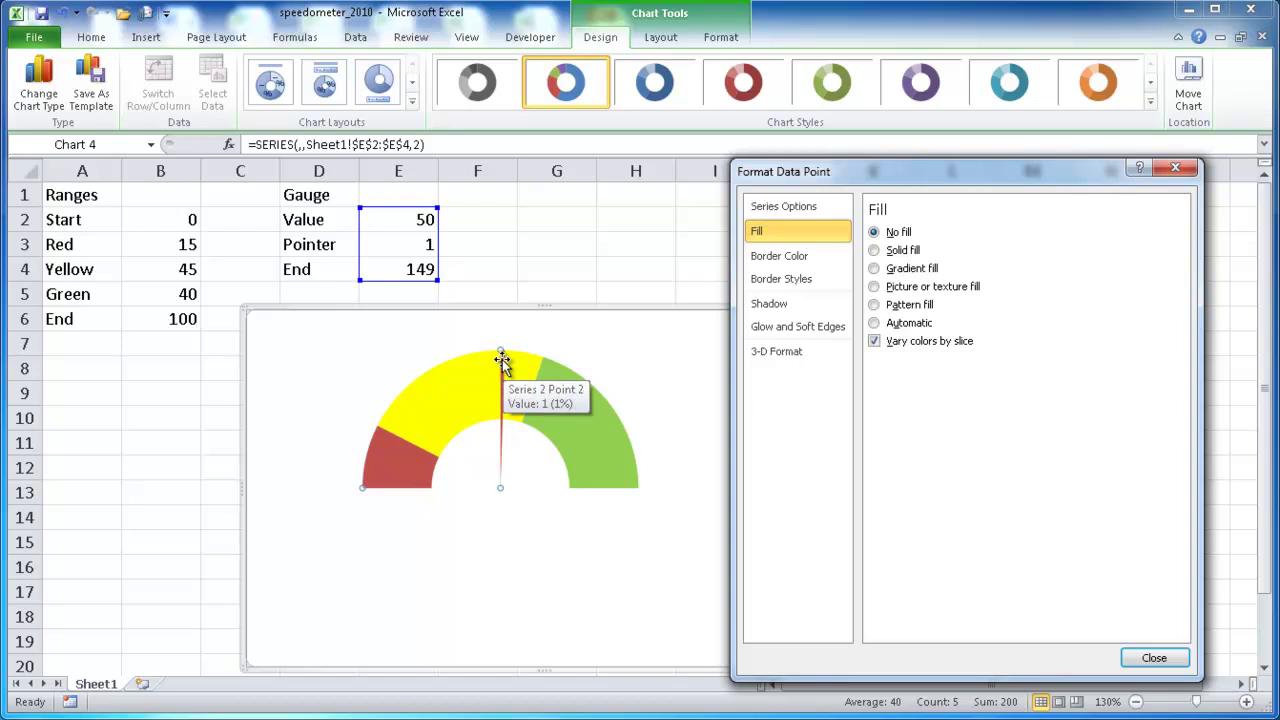
pyautogui.click(502, 362)
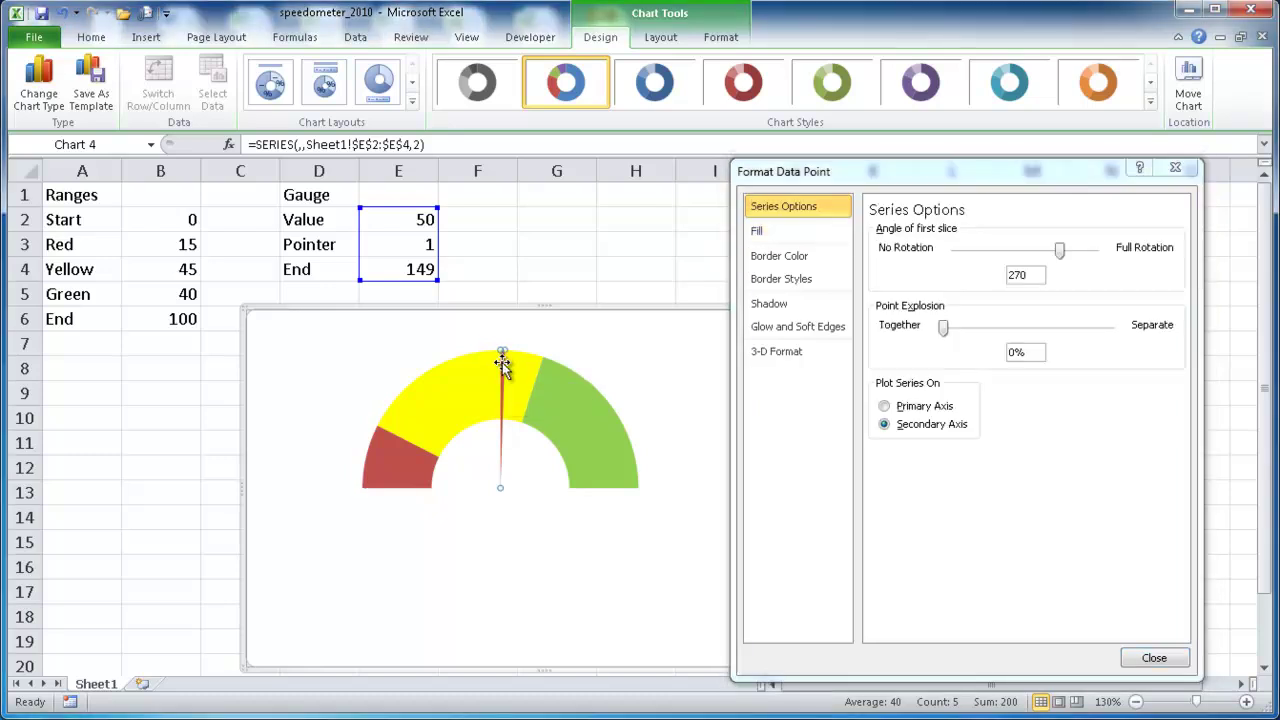
pyautogui.click(776, 232)
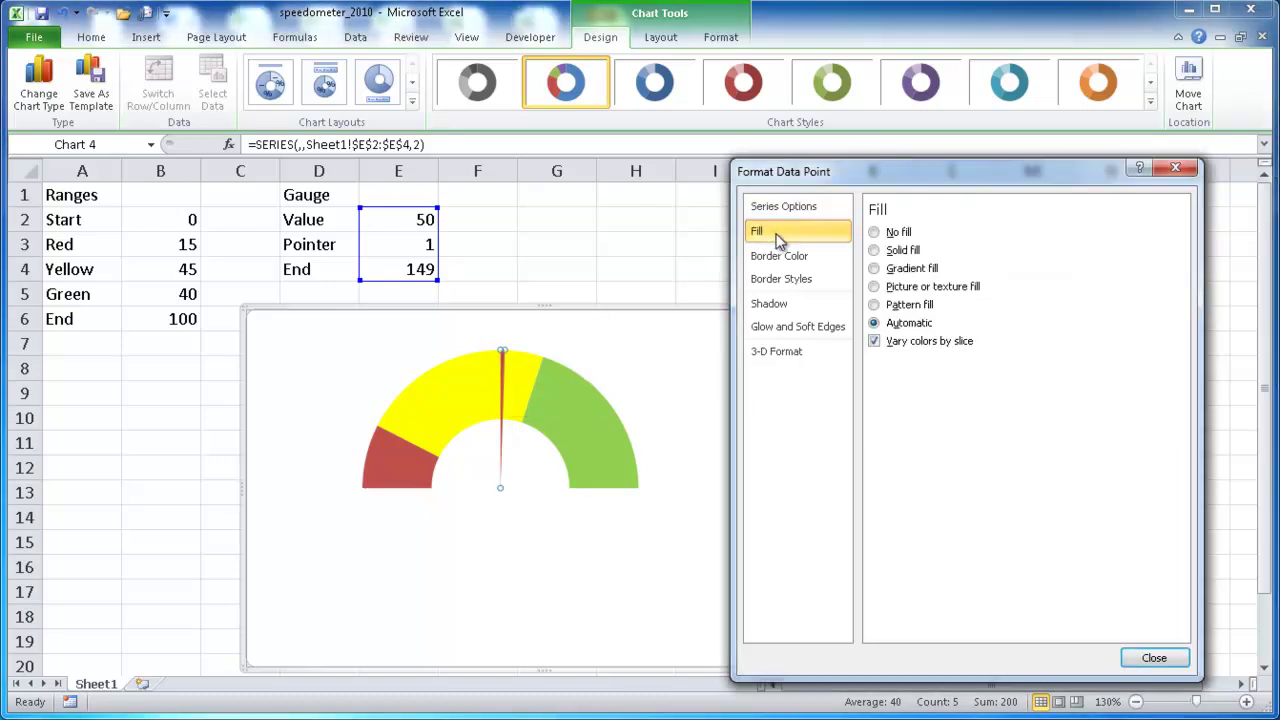
pyautogui.click(897, 250)
pyautogui.click(952, 385)
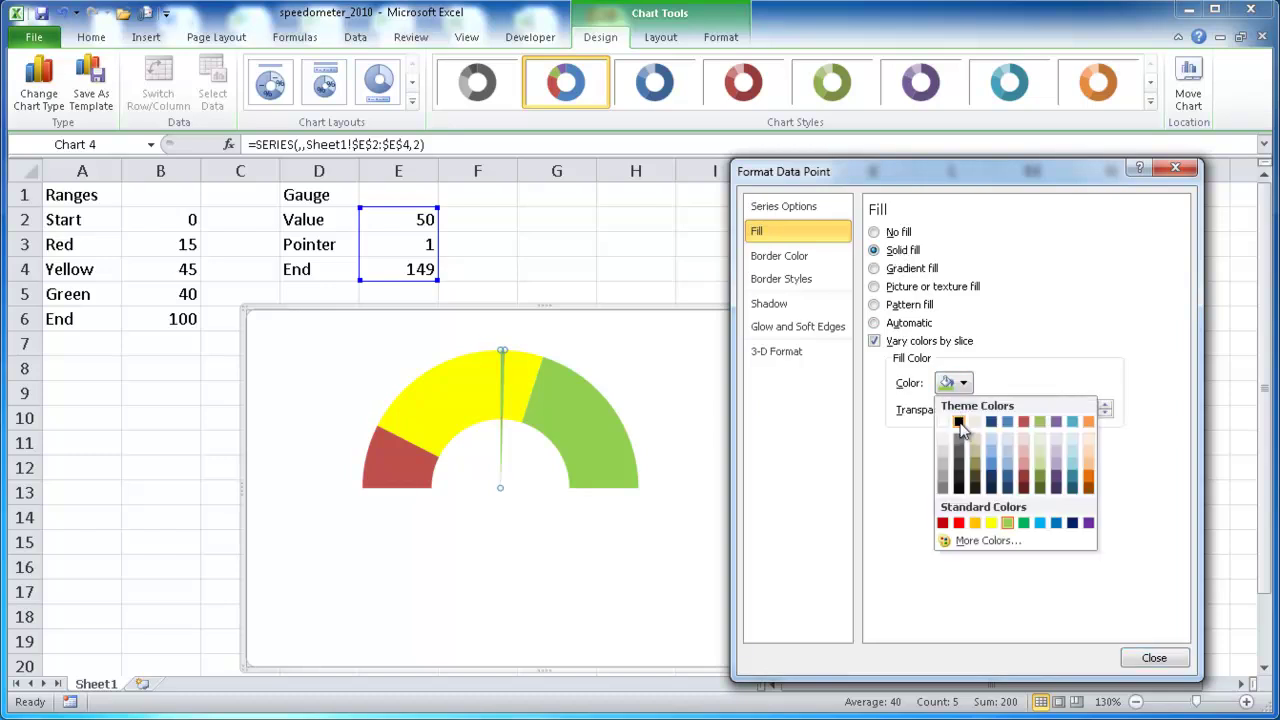
pyautogui.click(960, 421)
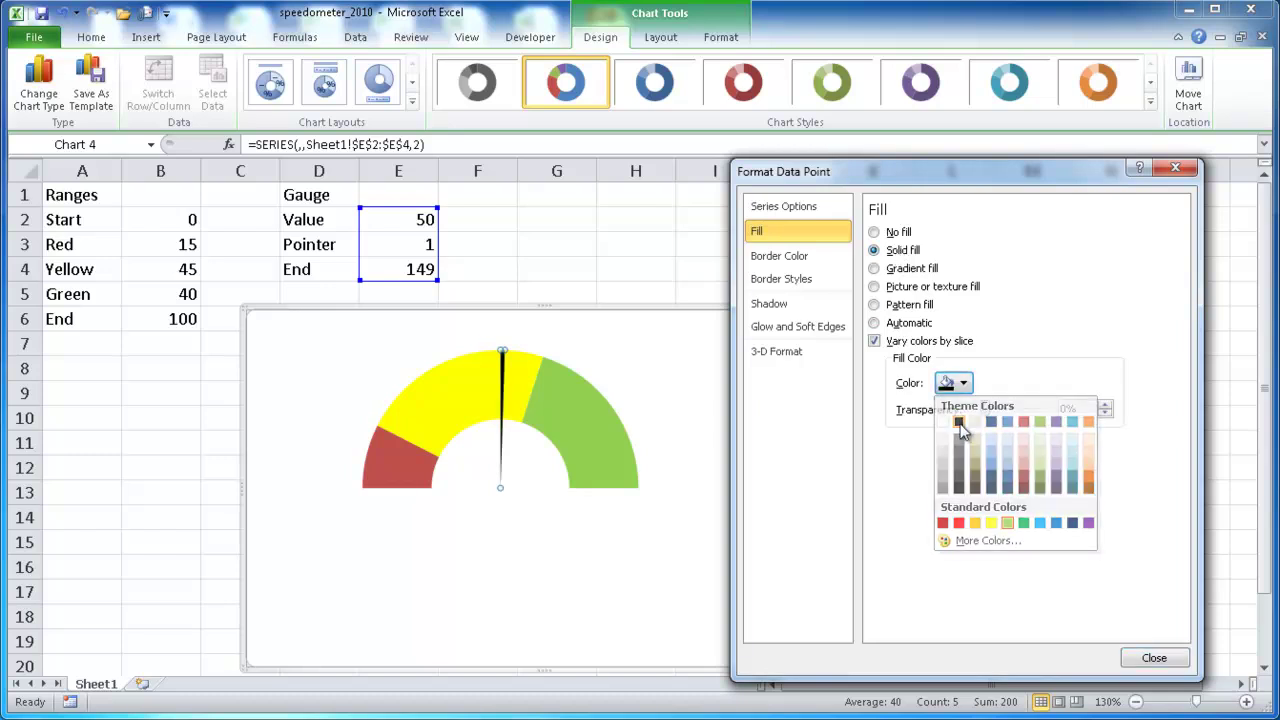
# Draw a text box above the needle and link it to cell E2 so it shows 50.
pyautogui.click(1155, 661)
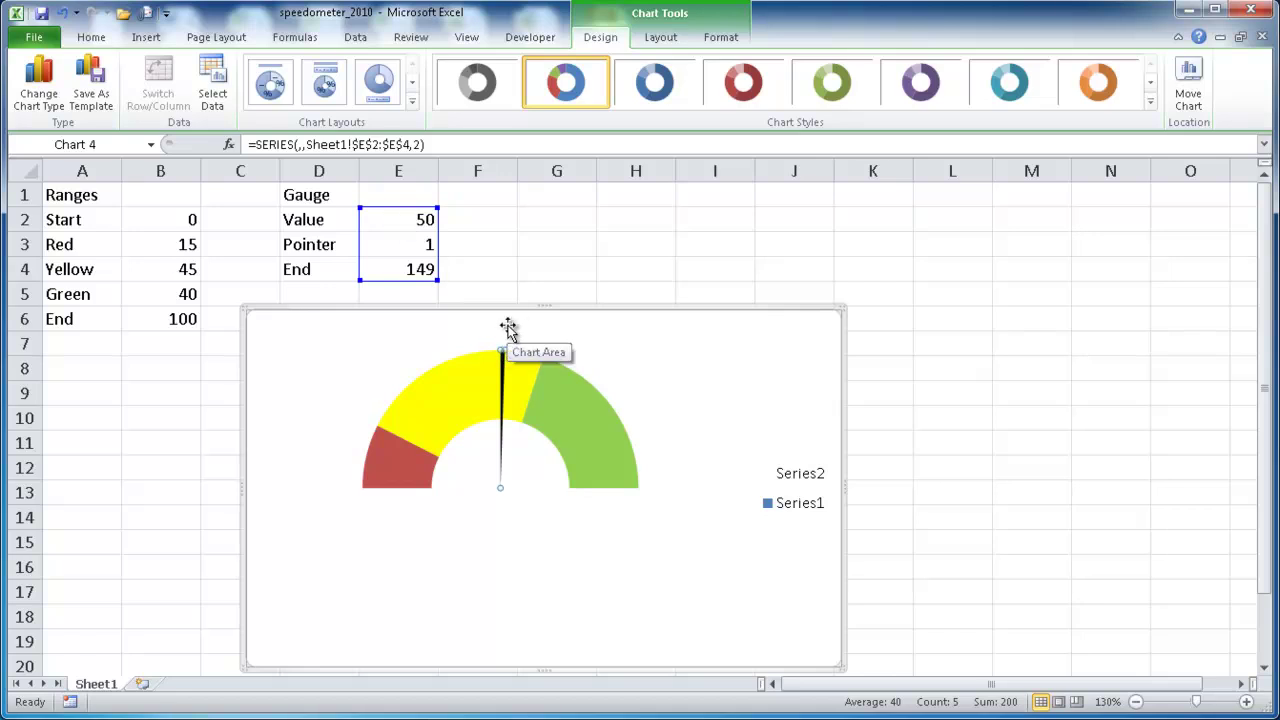
pyautogui.click(150, 40)
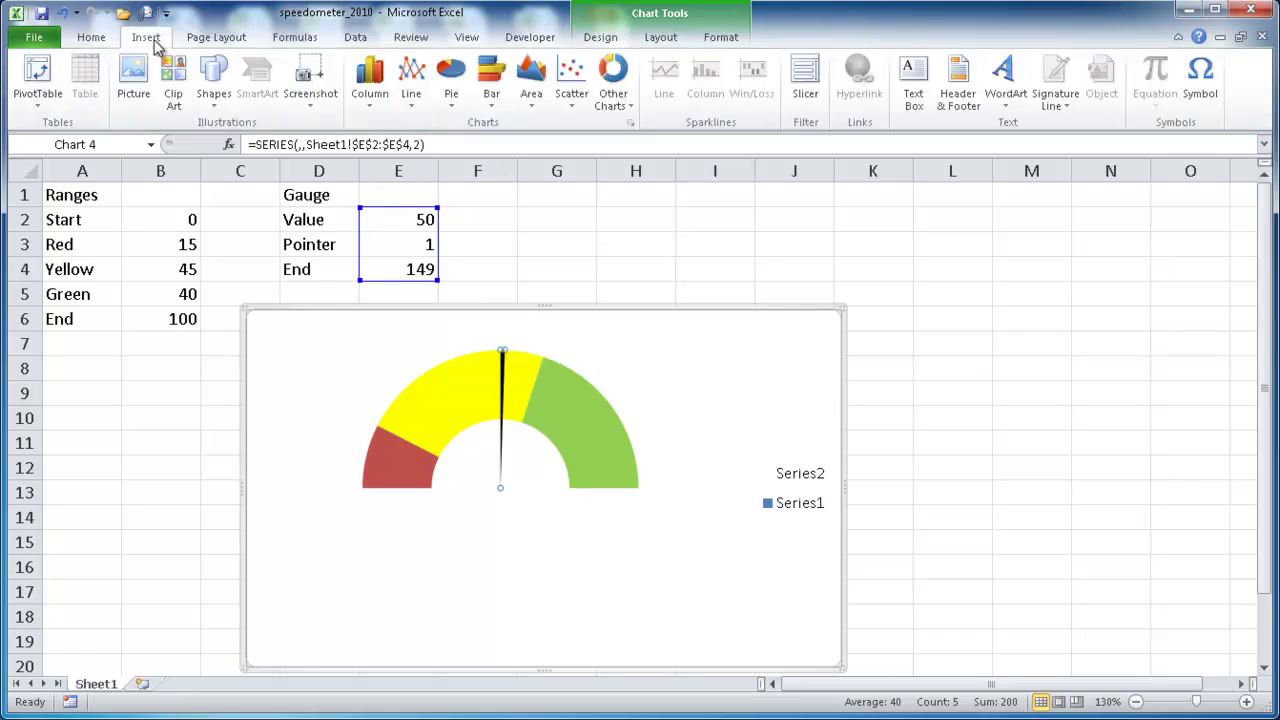
pyautogui.click(910, 72)
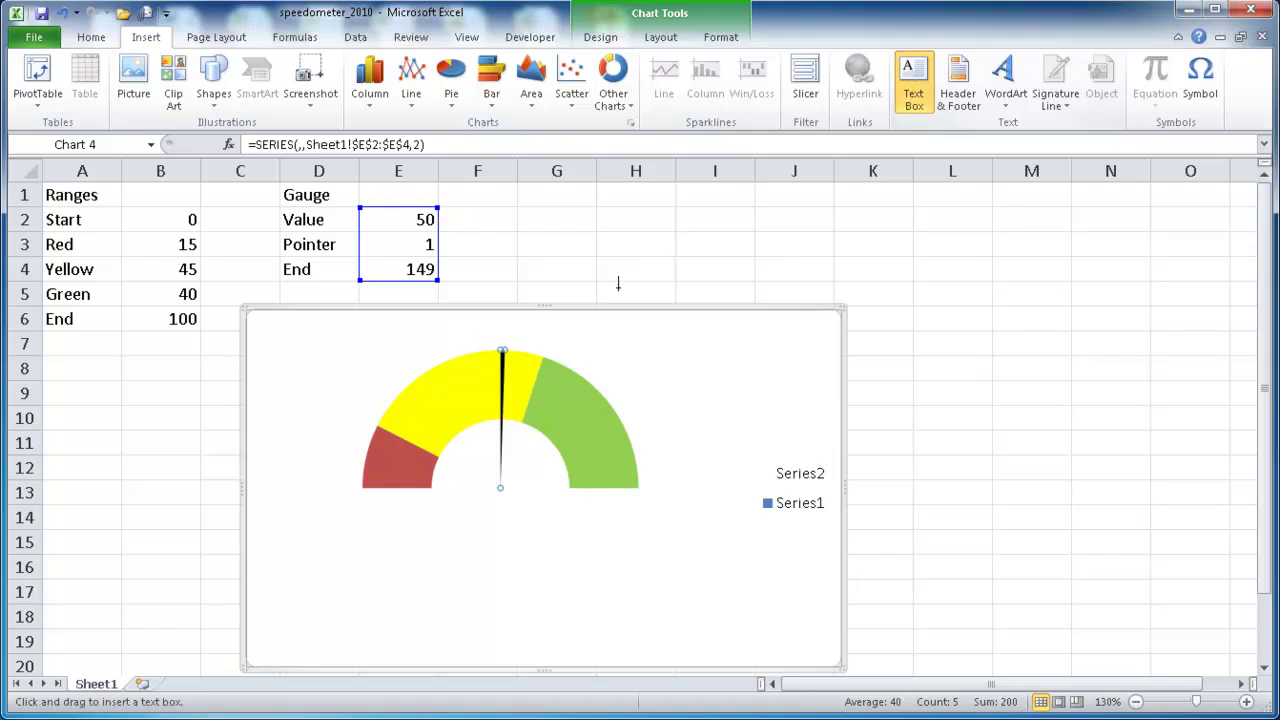
pyautogui.moveTo(449, 321)
pyautogui.mouseDown()
pyautogui.moveTo(523, 337)
pyautogui.moveTo(503, 353)
pyautogui.mouseUp()
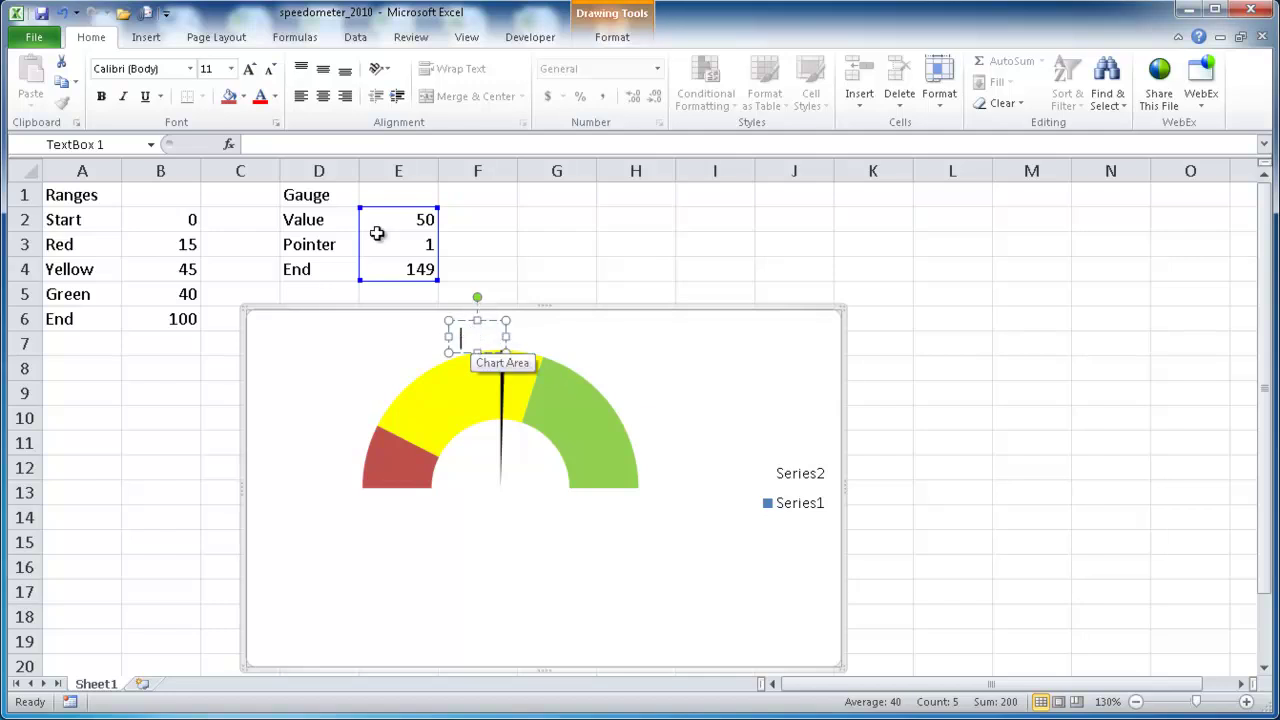
pyautogui.click(262, 144)
pyautogui.write('=')
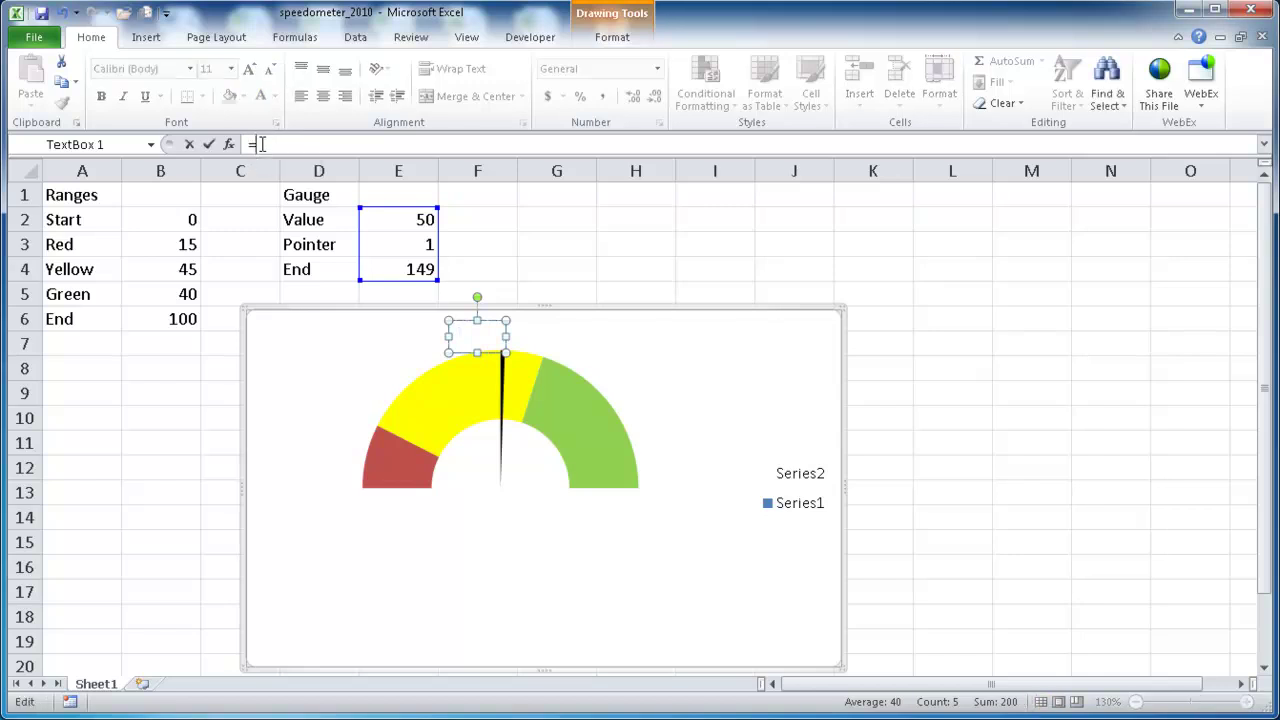
pyautogui.click(398, 219)
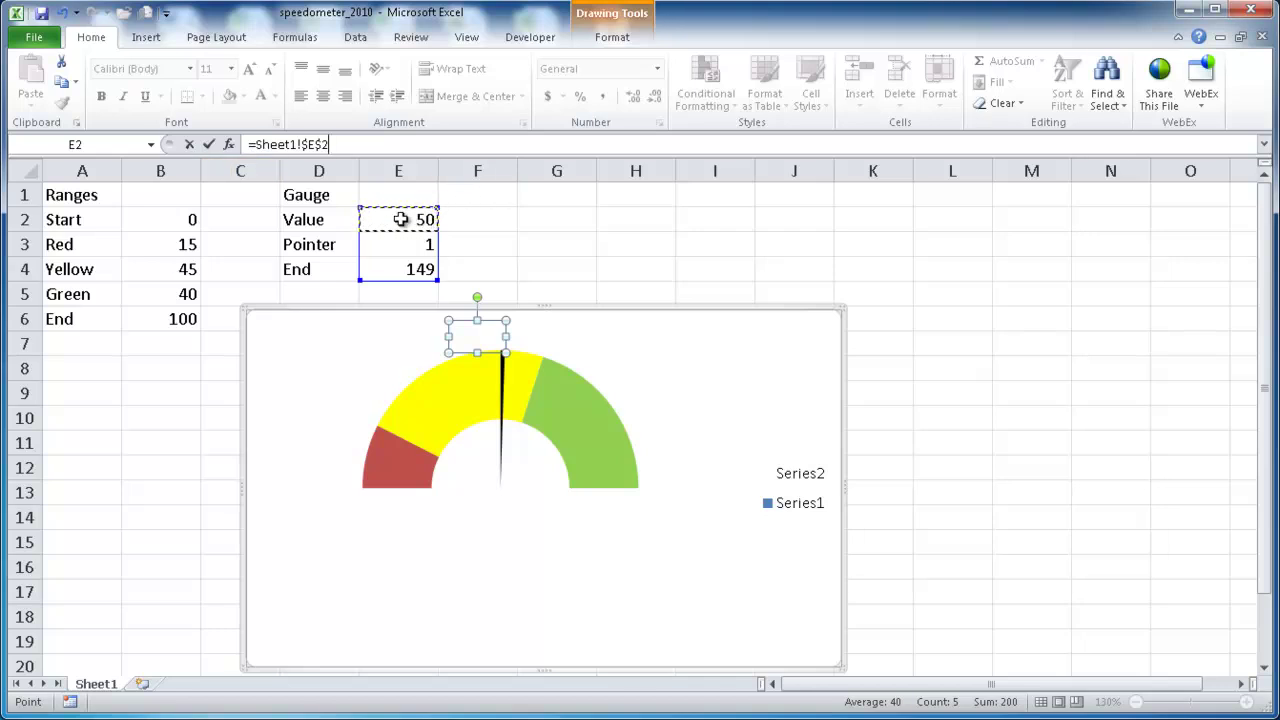
pyautogui.press('Return')
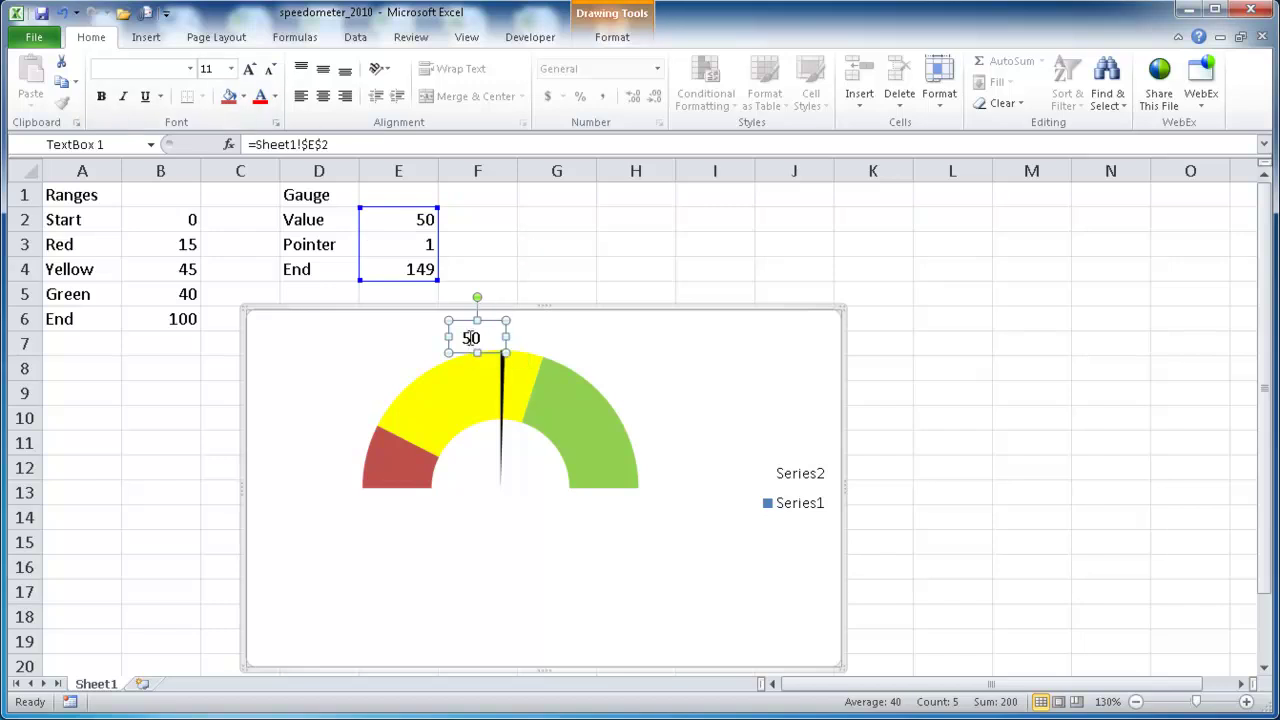
# Format the label text at size 10, centred, and narrow the text box.
pyautogui.click(612, 37)
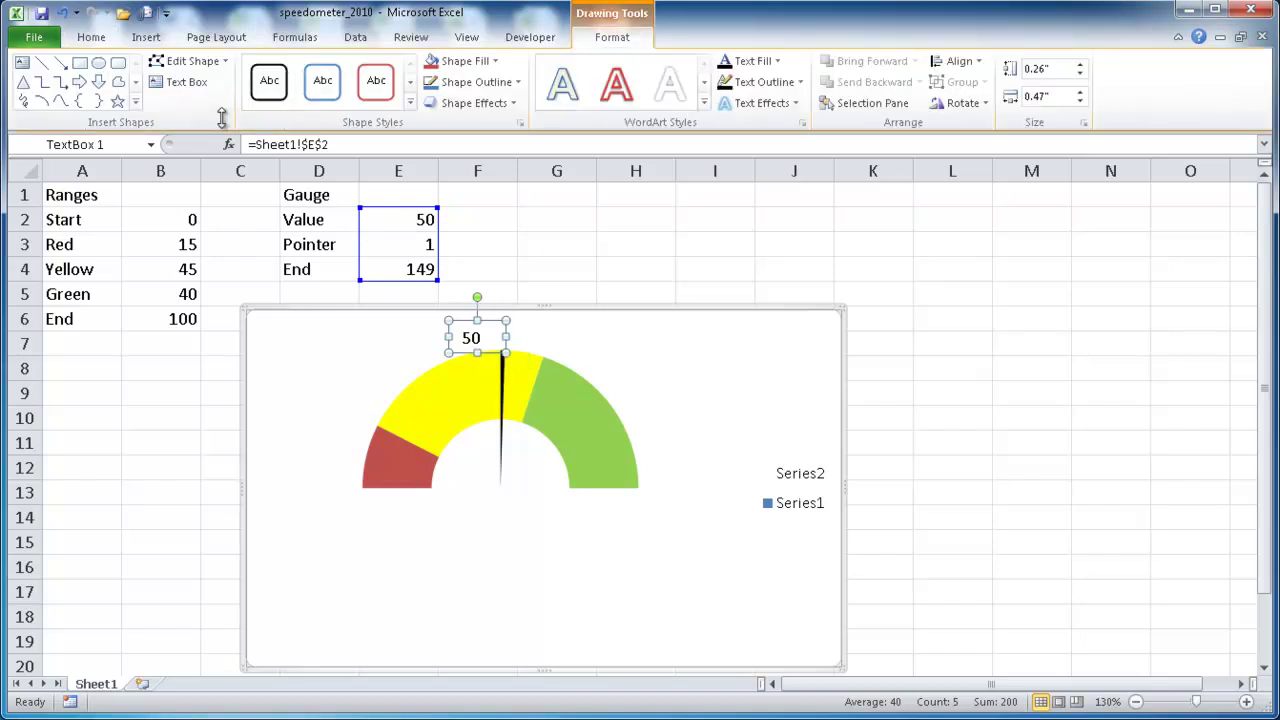
pyautogui.click(95, 40)
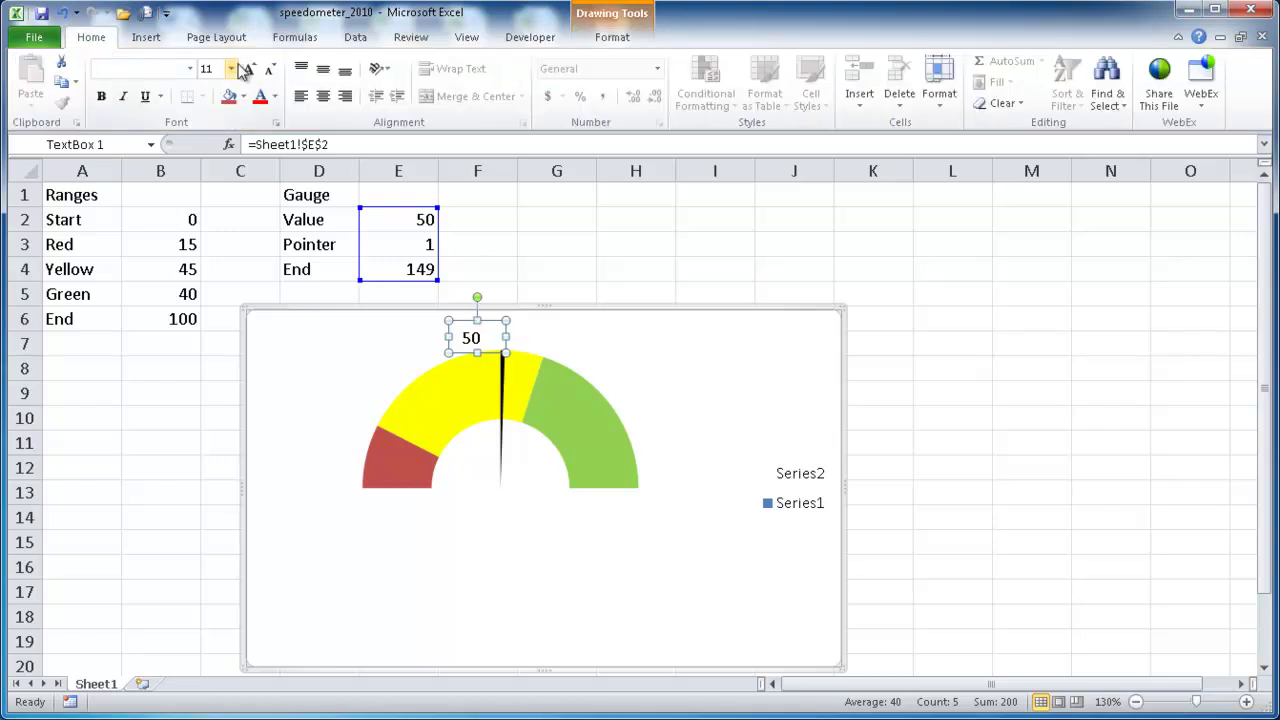
pyautogui.click(232, 69)
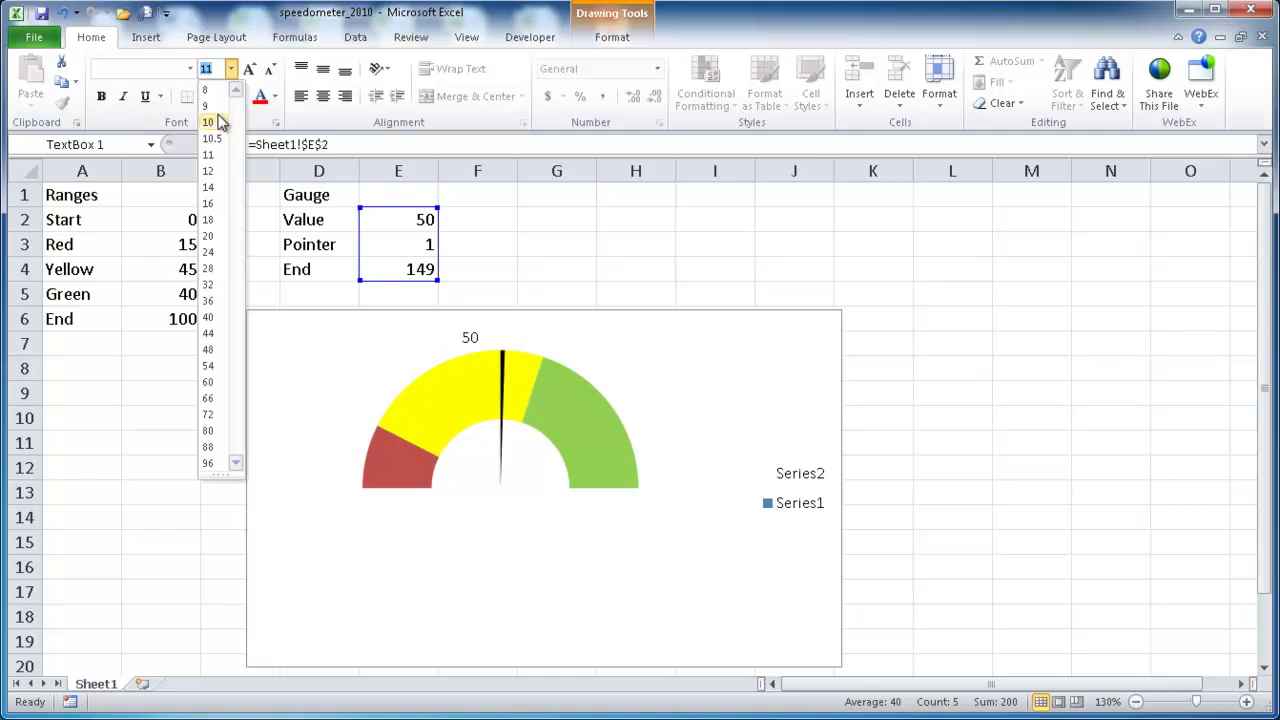
pyautogui.click(210, 121)
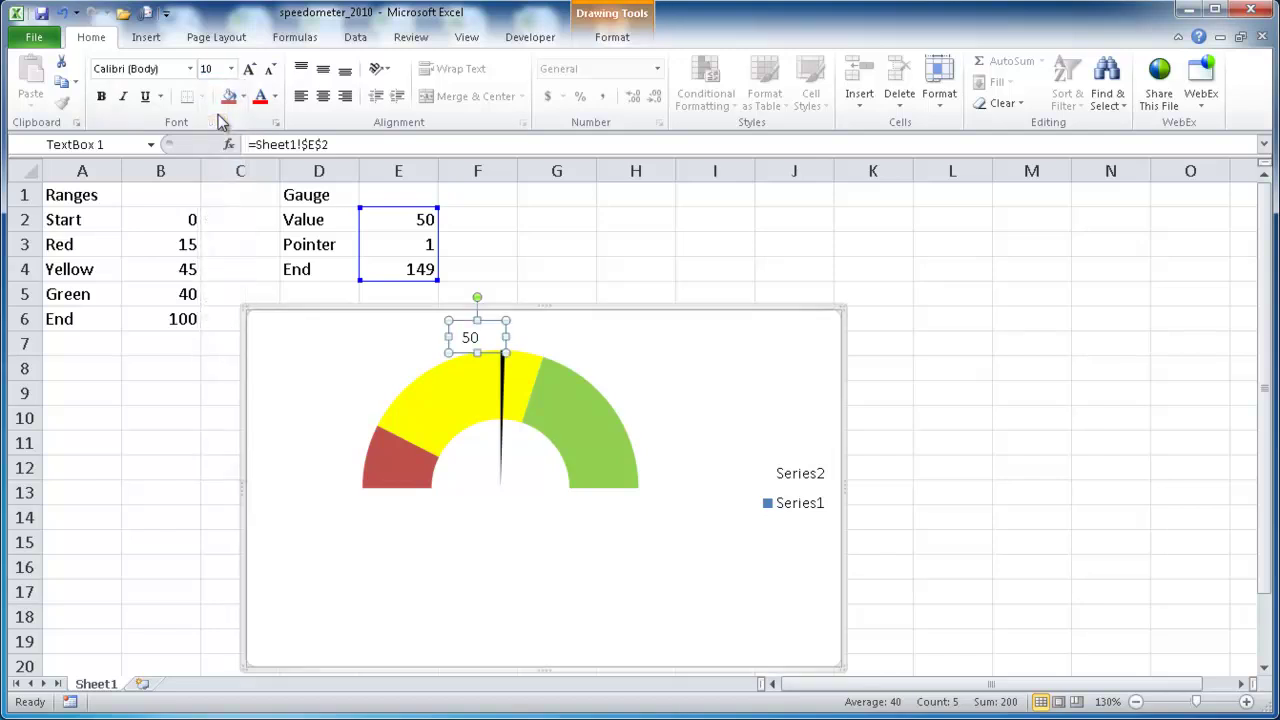
pyautogui.click(323, 96)
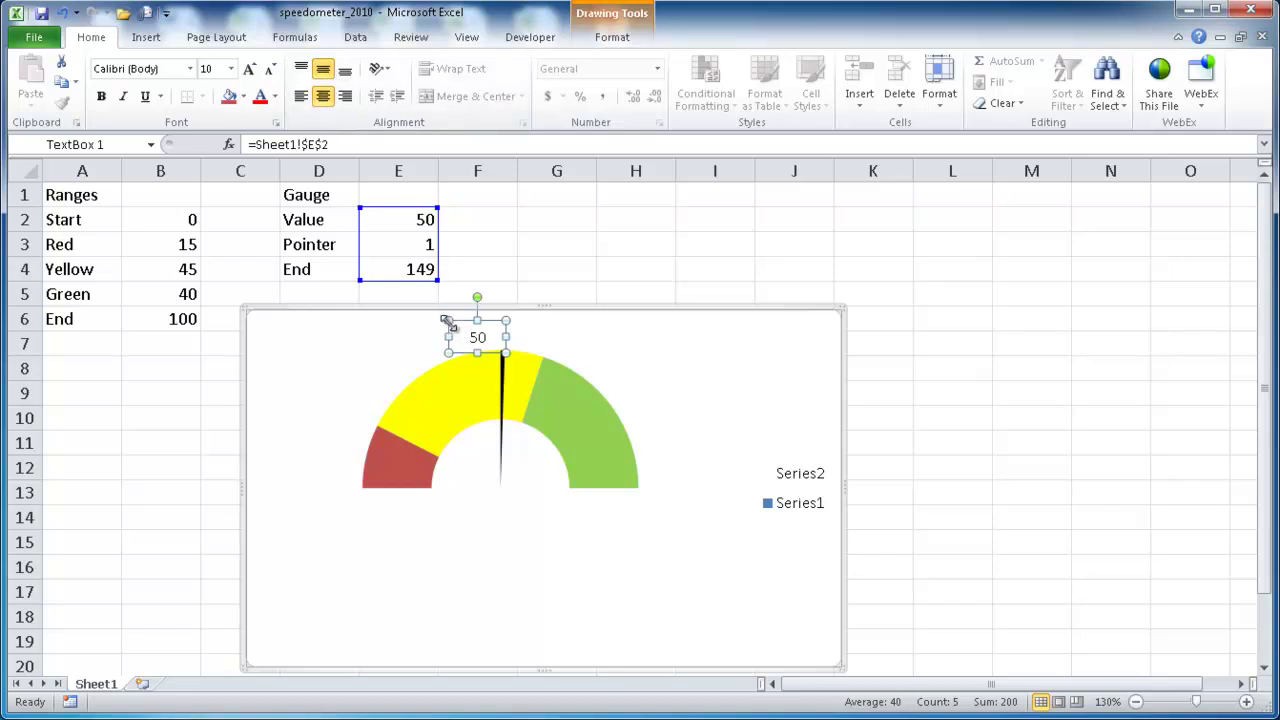
pyautogui.moveTo(448, 321); pyautogui.dragTo(518, 310)
# Change E2 to 12 and move the 12 label beside the needle tip.
pyautogui.click(408, 217)
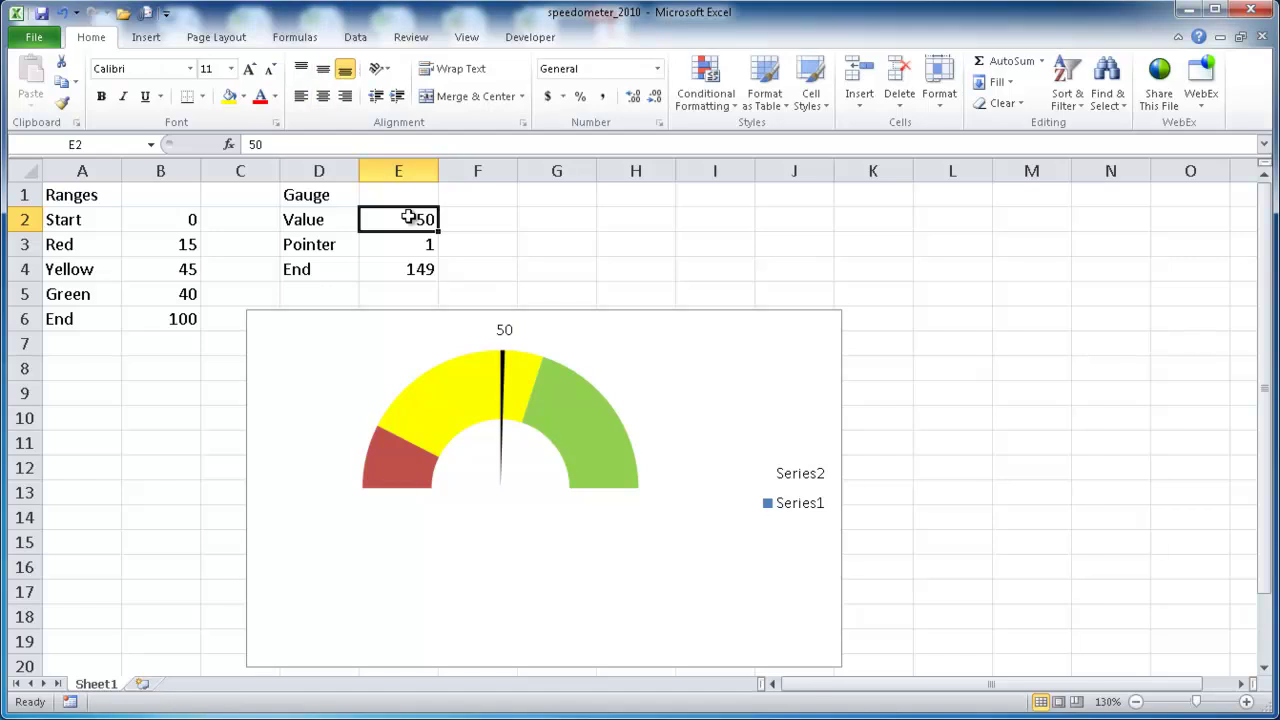
pyautogui.write('12')
pyautogui.press('Return')
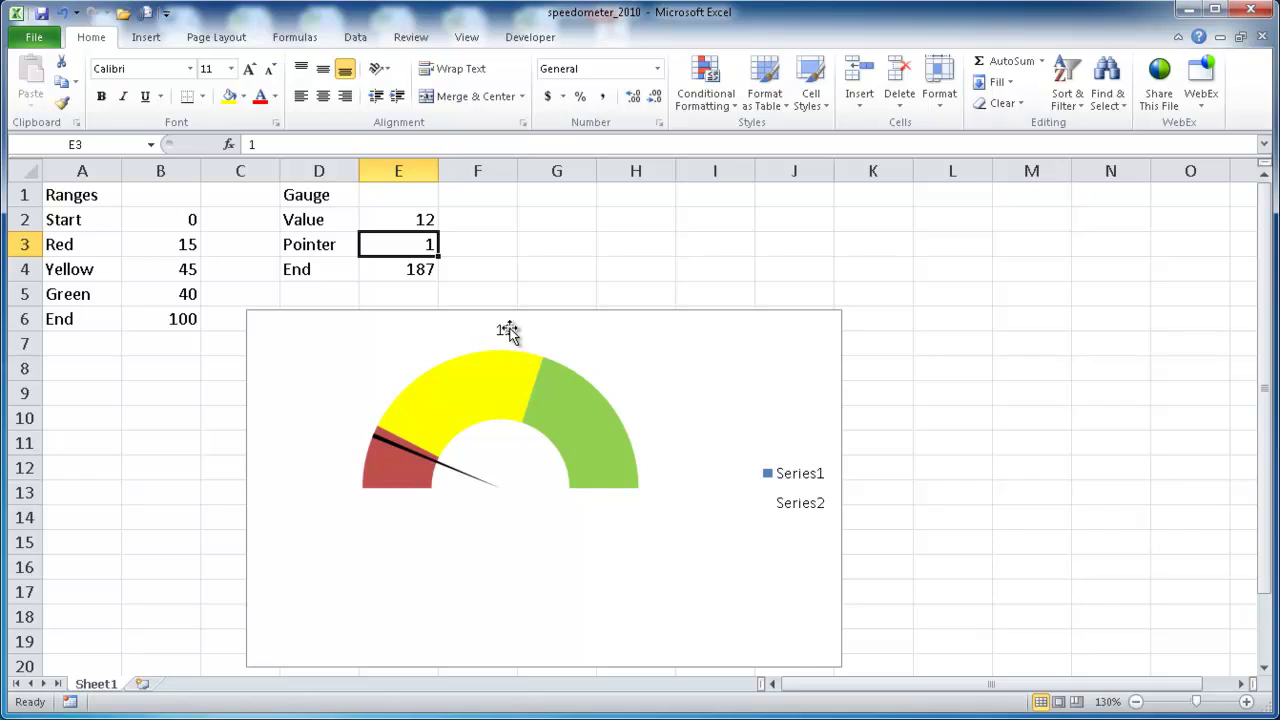
pyautogui.click(508, 330)
pyautogui.moveTo(500, 329)
pyautogui.mouseDown()
pyautogui.moveTo(445, 323)
pyautogui.moveTo(331, 389)
pyautogui.moveTo(309, 417)
pyautogui.moveTo(323, 416)
pyautogui.mouseUp()
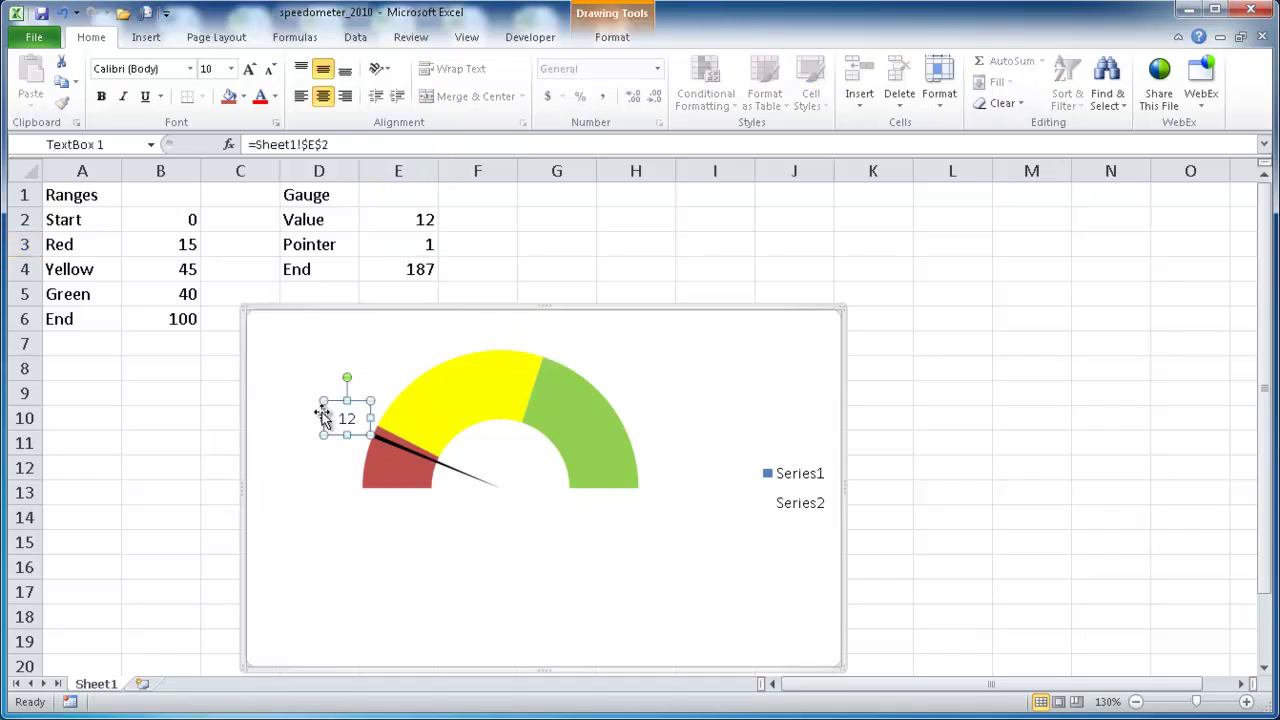
pyautogui.click(398, 268)
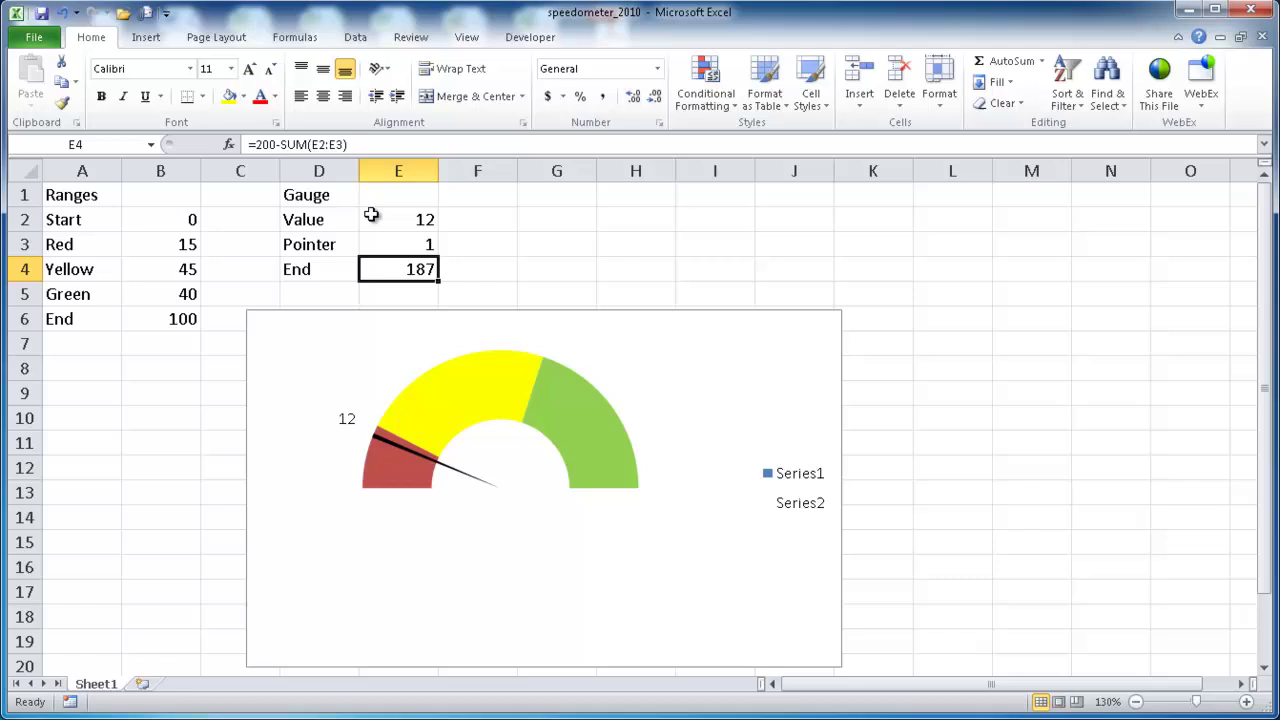
# Select the chart legend to remove it, then deselect the label and pointer series.
pyautogui.click(760, 467)
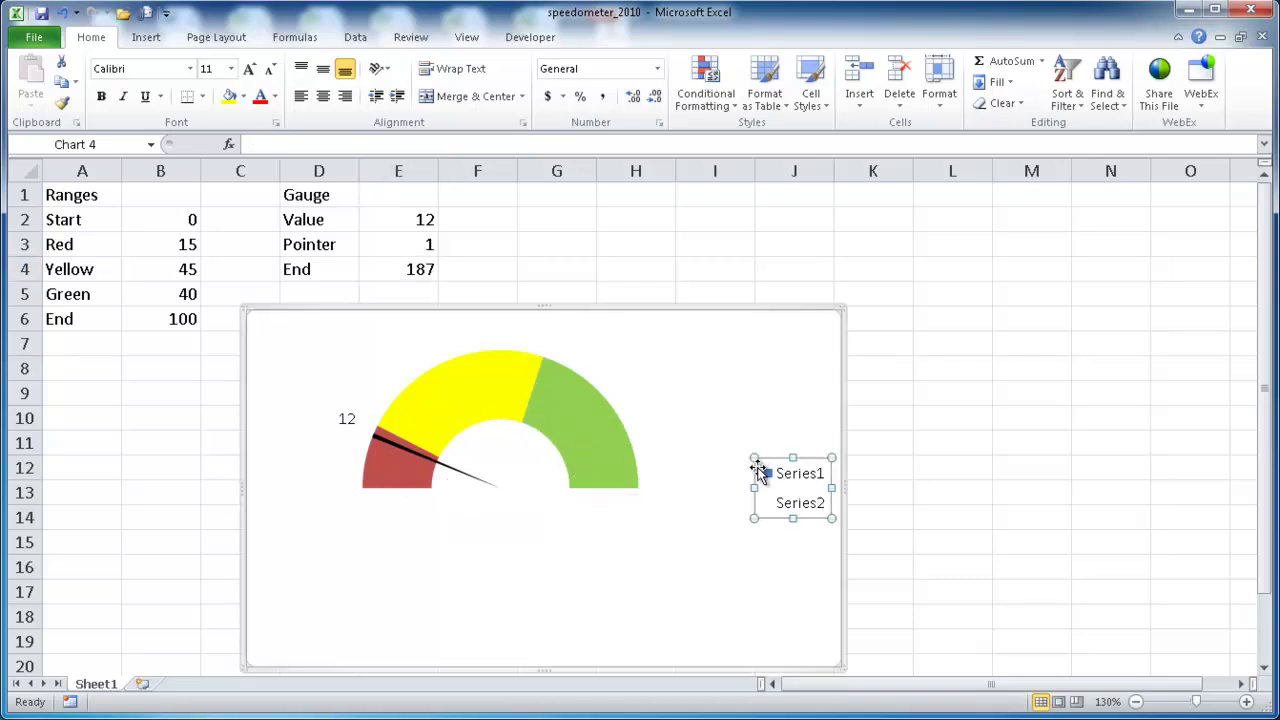
pyautogui.click(350, 417)
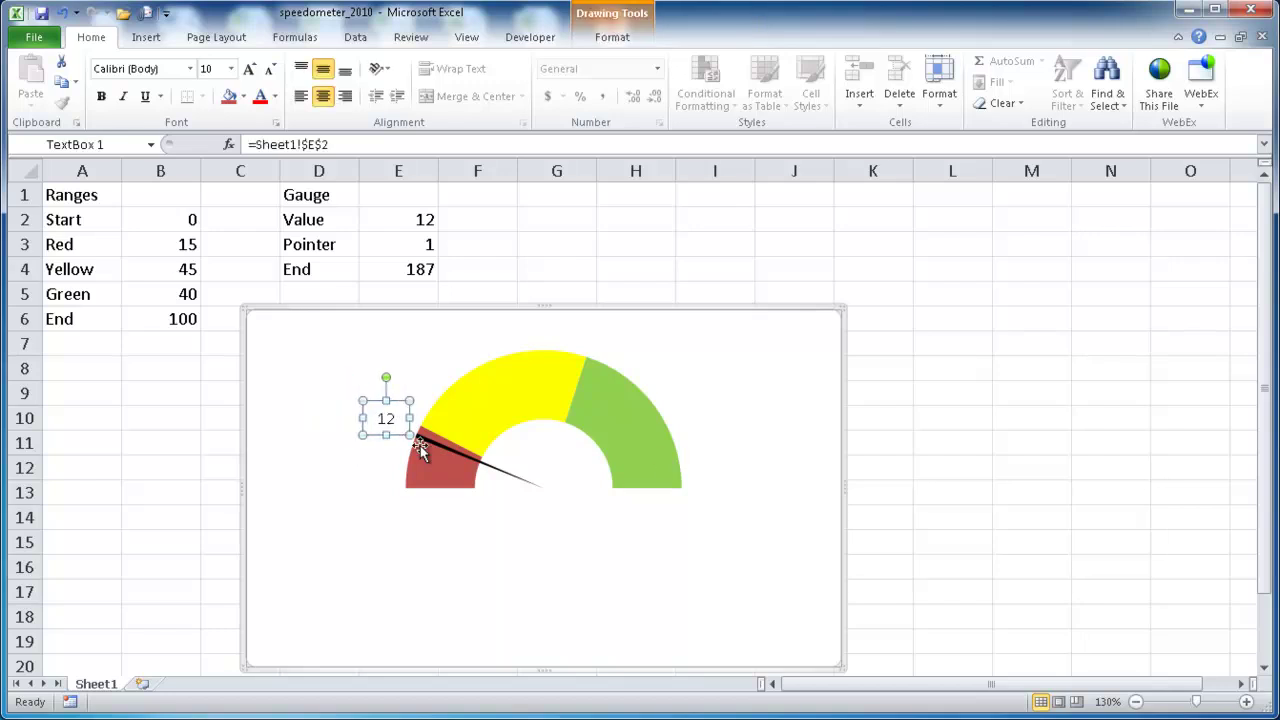
pyautogui.click(531, 552)
pyautogui.click(756, 537)
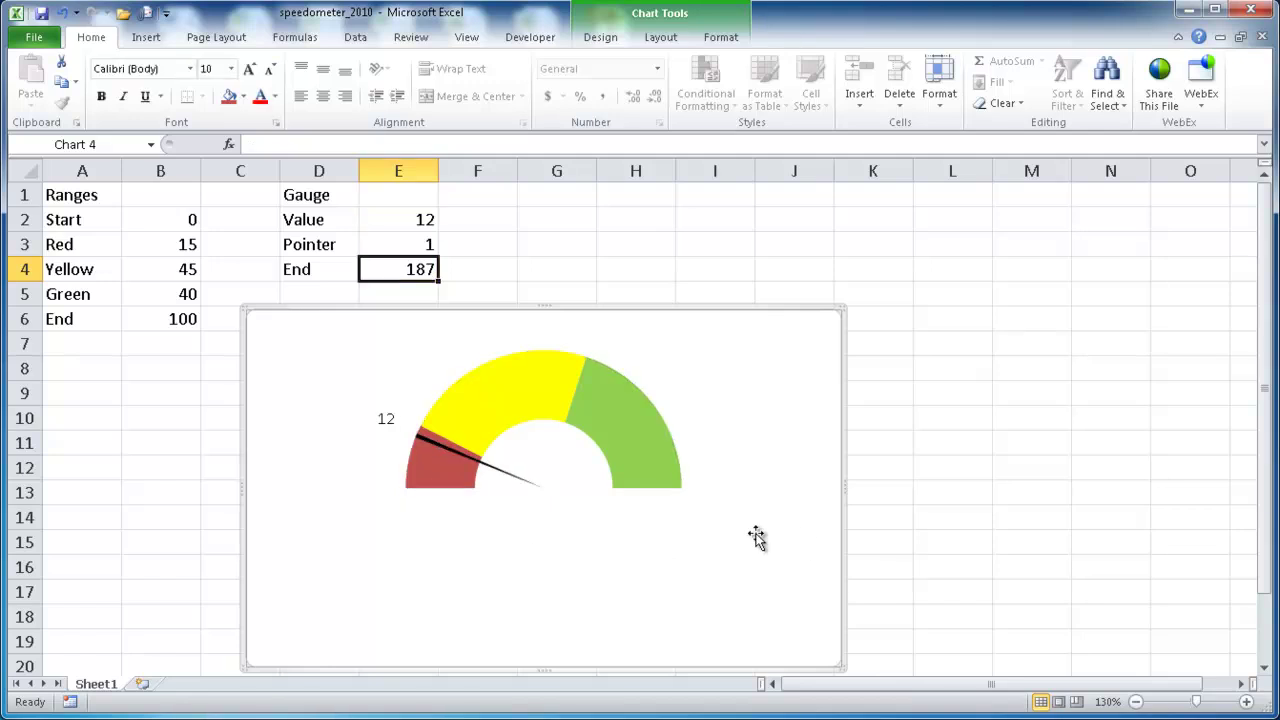